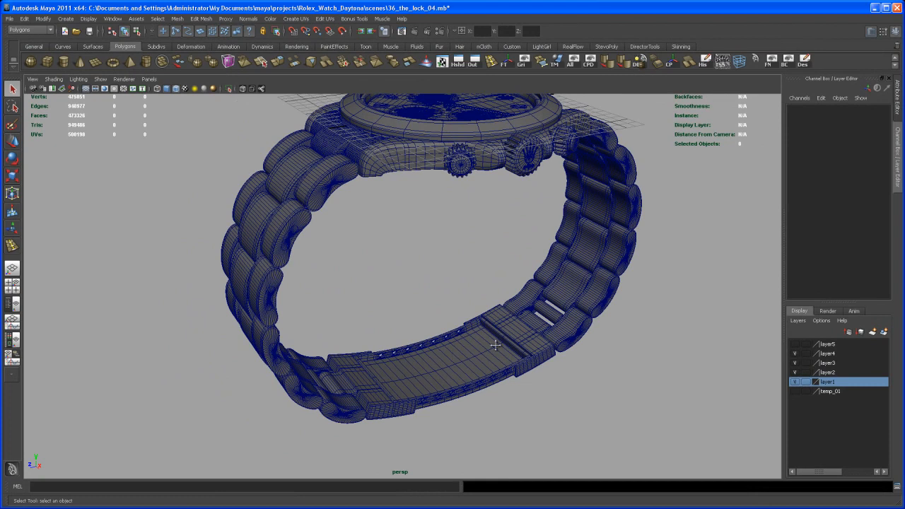
- Create a polygon cube and move it down to the bracelet clasp, at about Y -26.92
{"action": "right_click_drag", "start_coordinate": [472, 376], "coordinate": [507, 392], "text": "alt"}
{"action": "middle_click_drag", "start_coordinate": [508, 392], "coordinate": [475, 393], "text": "alt"}
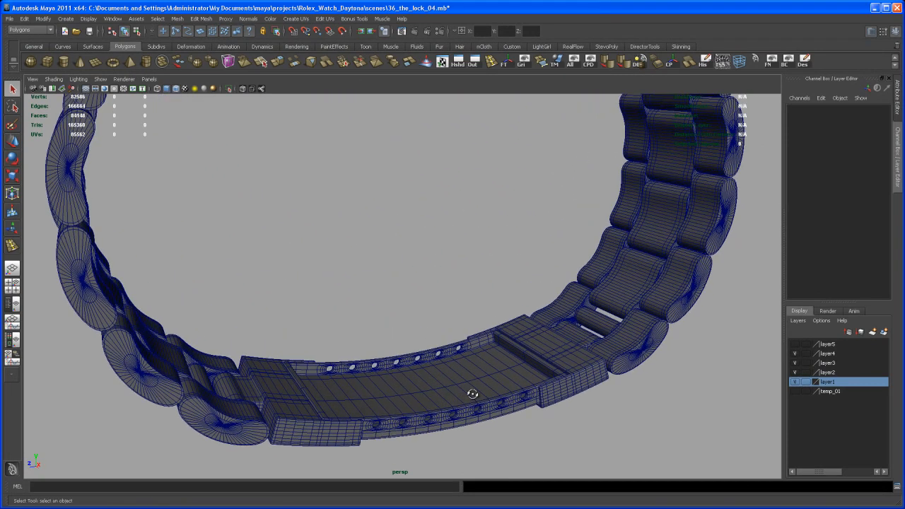
{"action": "right_click_drag", "start_coordinate": [474, 392], "coordinate": [460, 375], "text": "alt"}
{"action": "mouse_move", "coordinate": [460, 376]}
{"action": "left_mouse_down", "text": "alt"}
{"action": "mouse_move", "coordinate": [446, 375]}
{"action": "mouse_move", "coordinate": [448, 343]}
{"action": "mouse_move", "coordinate": [448, 369]}
{"action": "mouse_move", "coordinate": [464, 359]}
{"action": "mouse_move", "coordinate": [459, 386]}
{"action": "left_mouse_up", "text": "alt"}
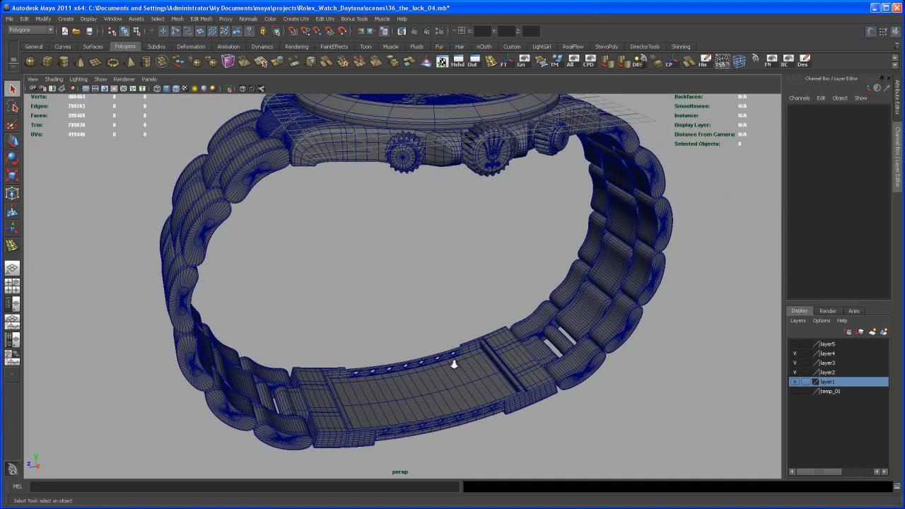
{"action": "right_click_drag", "start_coordinate": [459, 382], "coordinate": [427, 332], "text": "alt"}
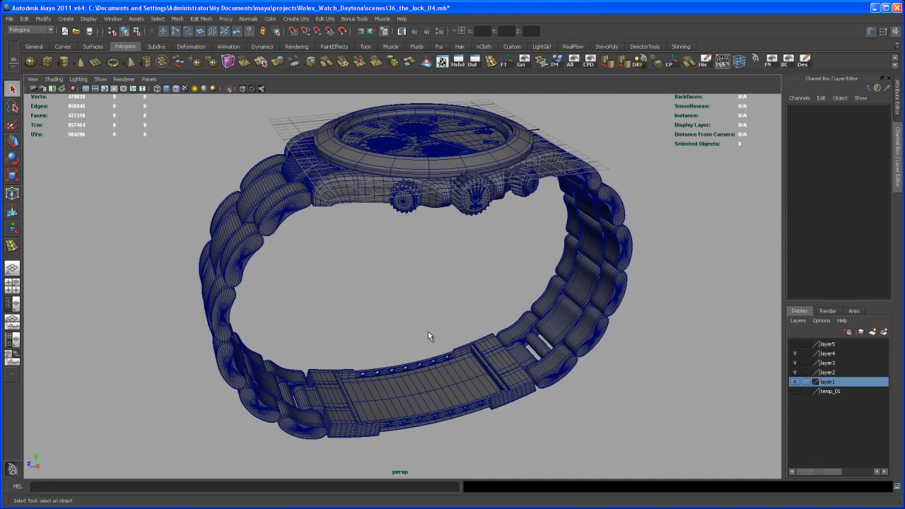
{"action": "left_click", "coordinate": [48, 63]}
{"action": "key", "text": "w"}
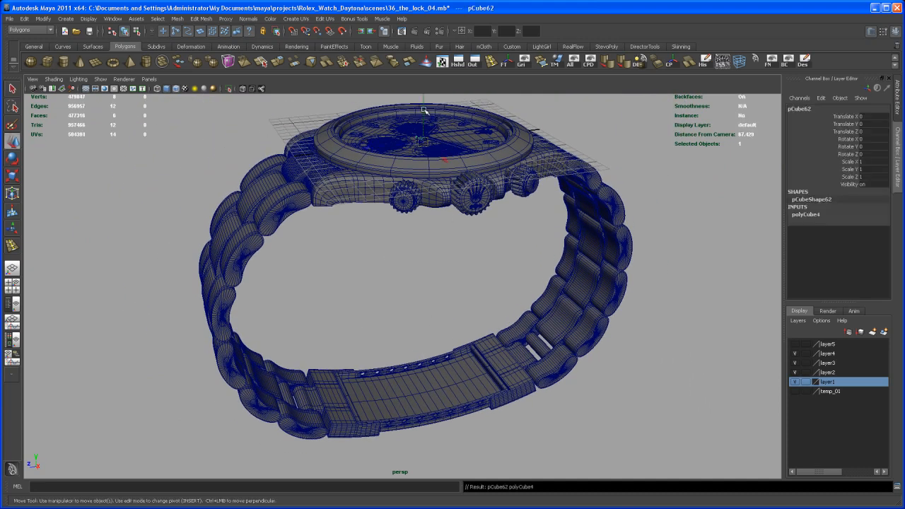
{"action": "left_click_drag", "start_coordinate": [425, 179], "coordinate": [421, 373]}
- In the side view, raise the cube to about Y -25.9 and stretch it along the clasp to a Z scale of about 15.3
{"action": "key", "text": "space"}
{"action": "key", "text": "space"}
{"action": "middle_click_drag", "start_coordinate": [678, 374], "coordinate": [318, 332], "text": "alt"}
{"action": "scroll", "coordinate": [317, 332], "scroll_direction": "down", "scroll_amount": 5}
{"action": "middle_click_drag", "start_coordinate": [614, 342], "coordinate": [425, 329], "text": "alt"}
{"action": "scroll", "coordinate": [427, 322], "scroll_direction": "down", "scroll_amount": 5}
{"action": "key", "text": "r"}
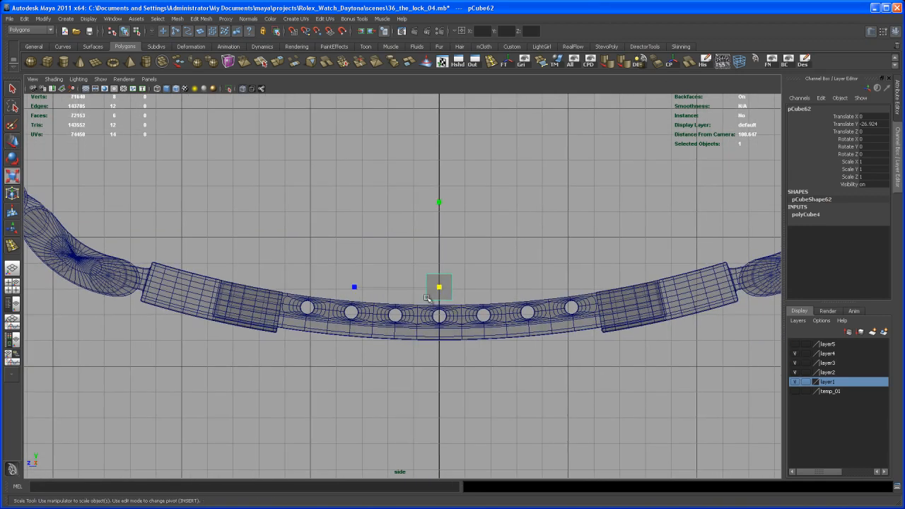
{"action": "key", "text": "w"}
{"action": "left_click_drag", "start_coordinate": [440, 269], "coordinate": [441, 243]}
{"action": "key", "text": "r"}
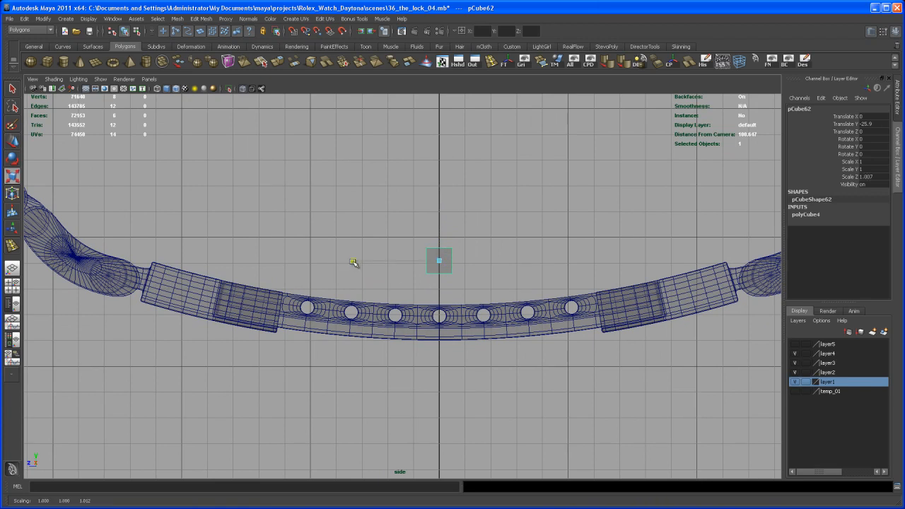
{"action": "left_click_drag", "start_coordinate": [355, 260], "coordinate": [200, 246]}
{"action": "left_click_drag", "start_coordinate": [362, 264], "coordinate": [180, 253]}
{"action": "left_click_drag", "start_coordinate": [355, 263], "coordinate": [342, 260]}
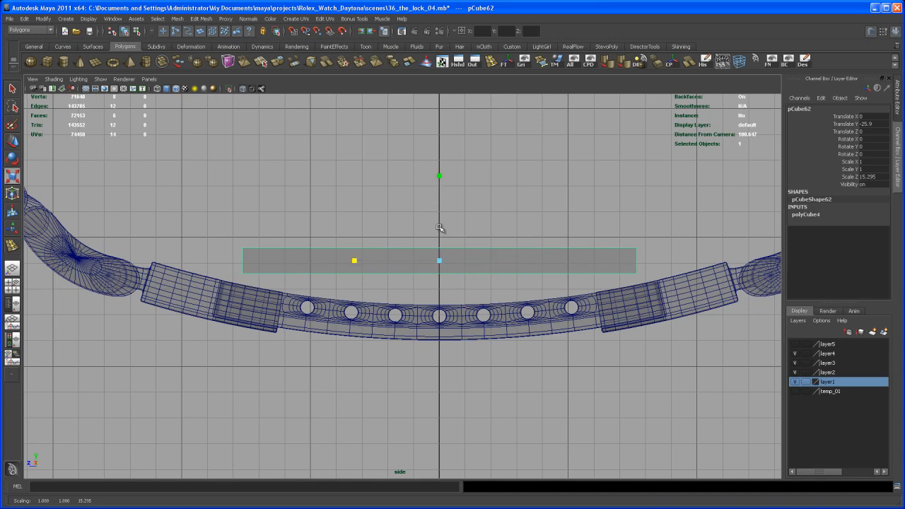
- Thin the bar to a Y scale of 0.59 by matching it to the clasp, and raise it to about Y -25.74
{"action": "key", "text": "w"}
{"action": "left_click_drag", "start_coordinate": [439, 208], "coordinate": [439, 238]}
{"action": "key", "text": "r"}
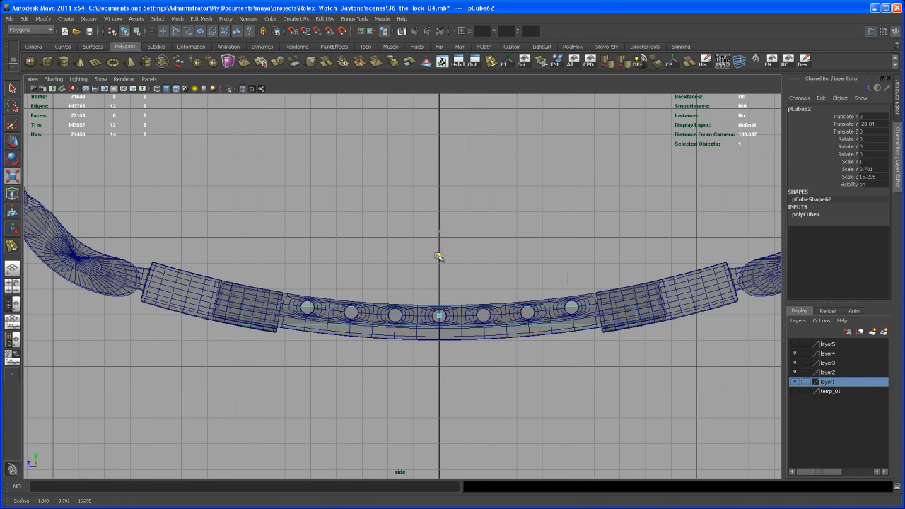
{"action": "key", "text": "w"}
{"action": "left_click_drag", "start_coordinate": [440, 249], "coordinate": [441, 198]}
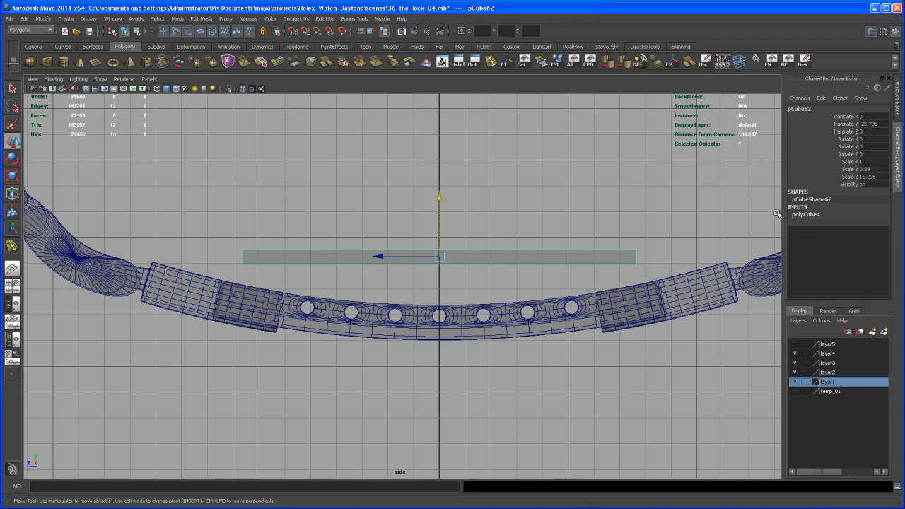
- In the perspective view, widen the bar across the clasp into a plate with an X scale of about 8.25
{"action": "key", "text": "space"}
{"action": "key", "text": "space"}
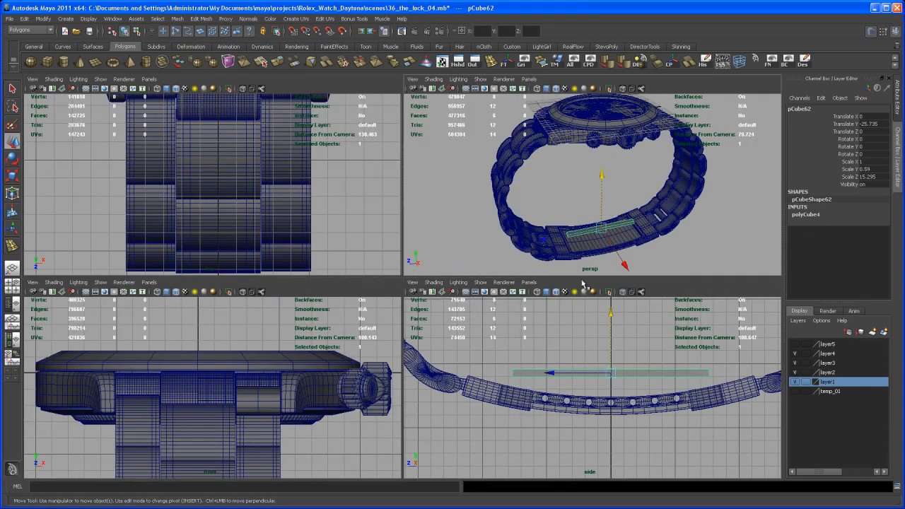
{"action": "left_click_drag", "start_coordinate": [542, 305], "coordinate": [565, 236], "text": "alt"}
{"action": "right_click_drag", "start_coordinate": [565, 236], "coordinate": [543, 354], "text": "alt"}
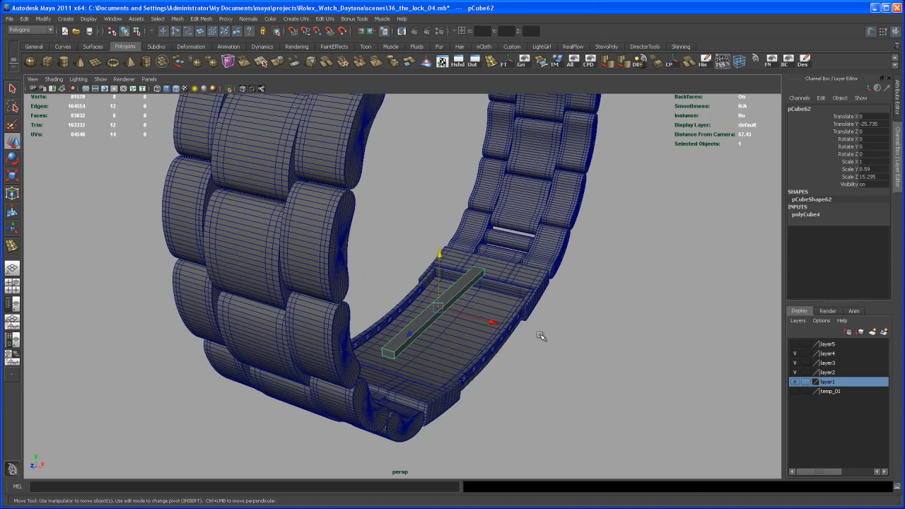
{"action": "key", "text": "r"}
{"action": "left_click_drag", "start_coordinate": [517, 328], "coordinate": [643, 363]}
{"action": "left_click_drag", "start_coordinate": [538, 374], "coordinate": [498, 379], "text": "alt"}
{"action": "right_click_drag", "start_coordinate": [498, 380], "coordinate": [535, 420], "text": "alt"}
{"action": "left_click_drag", "start_coordinate": [529, 376], "coordinate": [523, 394], "text": "alt"}
{"action": "right_click_drag", "start_coordinate": [523, 393], "coordinate": [533, 396], "text": "alt"}
{"action": "middle_click_drag", "start_coordinate": [533, 396], "coordinate": [533, 330], "text": "alt"}
{"action": "left_click_drag", "start_coordinate": [523, 293], "coordinate": [531, 303]}
- Lower the plate into the clasp frame to about Y -27.59 and widen it to an X scale of about 8.49
{"action": "key", "text": "w"}
{"action": "left_click_drag", "start_coordinate": [470, 195], "coordinate": [513, 282]}
{"action": "right_click_drag", "start_coordinate": [513, 282], "coordinate": [563, 315], "text": "alt"}
{"action": "middle_click_drag", "start_coordinate": [564, 315], "coordinate": [556, 295], "text": "alt"}
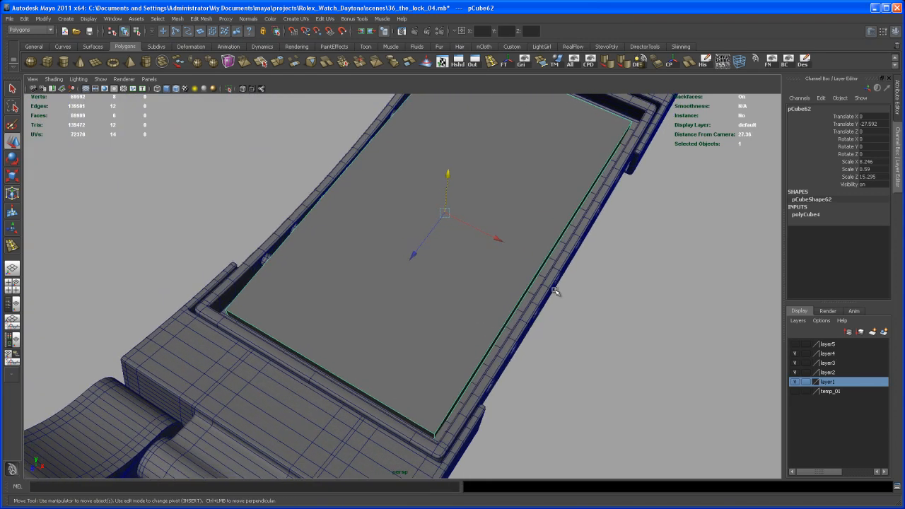
{"action": "key", "text": "r"}
{"action": "left_click_drag", "start_coordinate": [521, 251], "coordinate": [523, 252]}
- Raise the plate above the clasp to about Y -25.88
{"action": "left_click_drag", "start_coordinate": [616, 277], "coordinate": [485, 316], "text": "alt"}
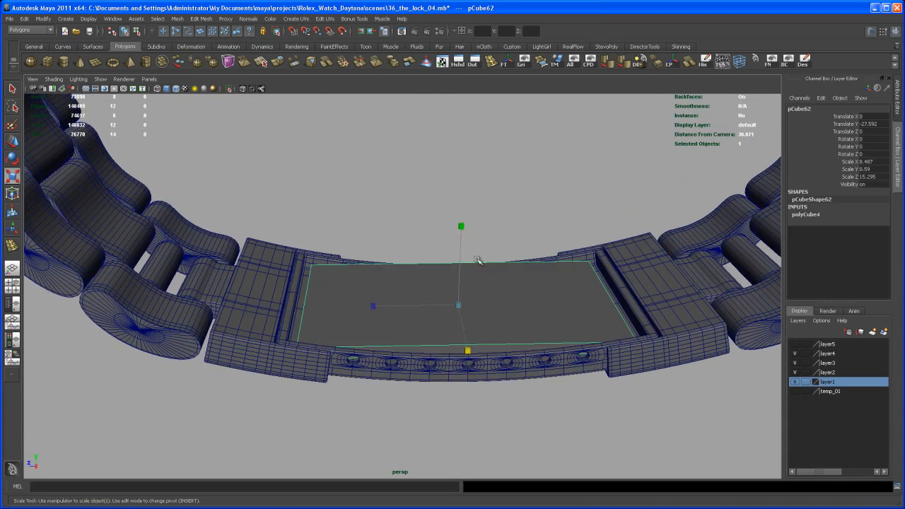
{"action": "key", "text": "w"}
{"action": "left_click_drag", "start_coordinate": [461, 252], "coordinate": [460, 222]}
{"action": "left_click_drag", "start_coordinate": [477, 273], "coordinate": [473, 259], "text": "alt"}
{"action": "right_click_drag", "start_coordinate": [472, 258], "coordinate": [489, 278], "text": "alt"}
{"action": "middle_click_drag", "start_coordinate": [489, 278], "coordinate": [458, 251], "text": "alt"}
{"action": "left_click_drag", "start_coordinate": [459, 250], "coordinate": [475, 262], "text": "alt"}
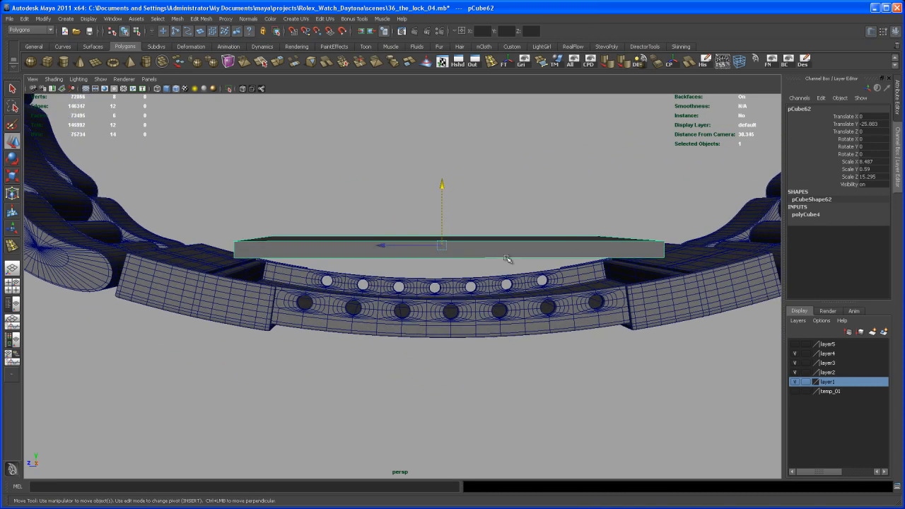
- Set the plate's width subdivisions to 2 and depth subdivisions to 20
{"action": "left_click", "coordinate": [819, 215]}
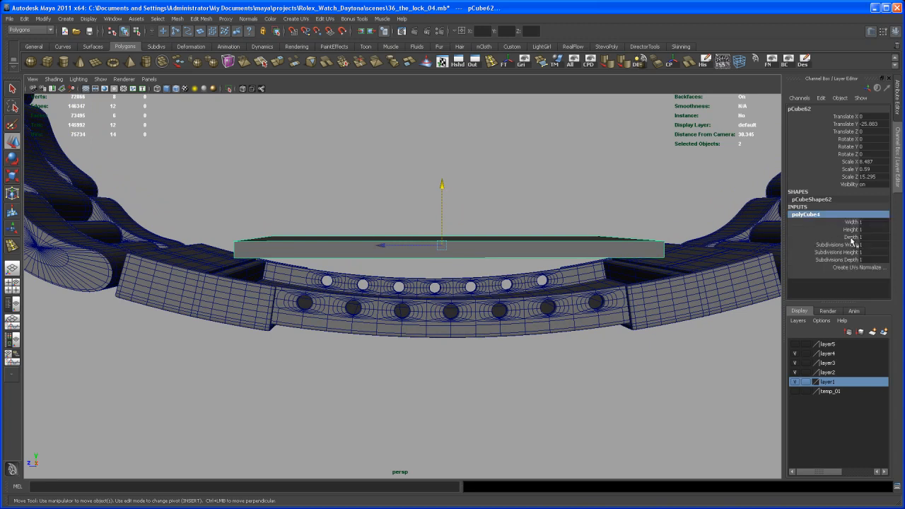
{"action": "left_click", "coordinate": [849, 244]}
{"action": "middle_click_drag", "start_coordinate": [645, 261], "coordinate": [649, 263]}
{"action": "mouse_move", "coordinate": [640, 282]}
{"action": "left_mouse_down", "text": "alt"}
{"action": "mouse_move", "coordinate": [636, 297]}
{"action": "mouse_move", "coordinate": [643, 293]}
{"action": "left_mouse_up", "text": "alt"}
{"action": "right_click_drag", "start_coordinate": [643, 293], "coordinate": [551, 255], "text": "alt"}
{"action": "middle_click_drag", "start_coordinate": [551, 254], "coordinate": [550, 234], "text": "alt"}
{"action": "mouse_move", "coordinate": [550, 234]}
{"action": "left_mouse_down", "text": "alt"}
{"action": "mouse_move", "coordinate": [555, 259]}
{"action": "mouse_move", "coordinate": [544, 240]}
{"action": "left_mouse_up", "text": "alt"}
{"action": "right_click", "coordinate": [521, 175]}
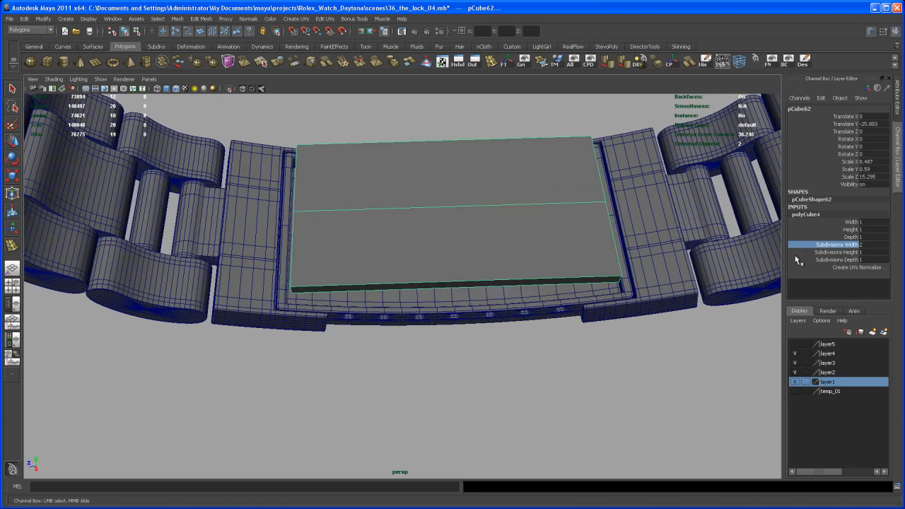
{"action": "left_click", "coordinate": [844, 260]}
{"action": "middle_click_drag", "start_coordinate": [518, 320], "coordinate": [583, 342]}
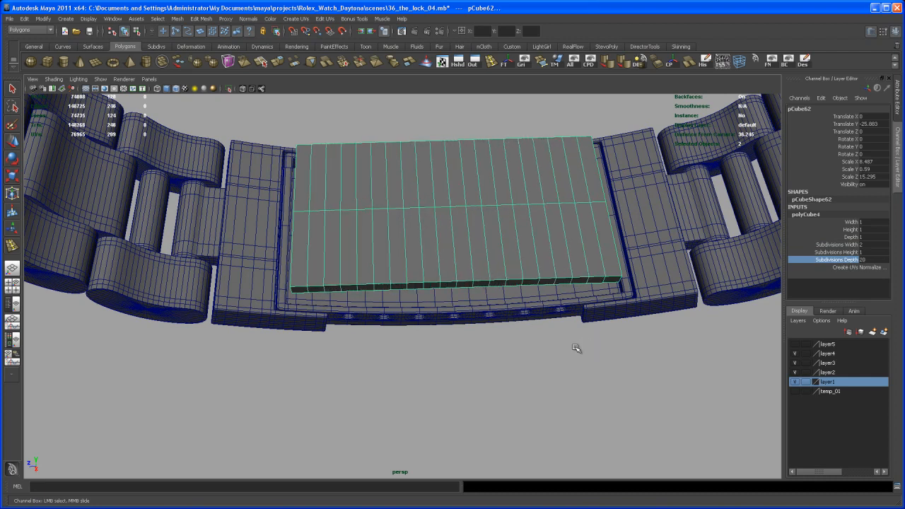
- Delete the faces of the plate's half on one side of its lengthwise centre line
{"action": "left_click_drag", "start_coordinate": [577, 347], "coordinate": [566, 329], "text": "alt"}
{"action": "left_click_drag", "start_coordinate": [517, 355], "coordinate": [505, 363], "text": "alt"}
{"action": "right_click_drag", "start_coordinate": [505, 363], "coordinate": [531, 379], "text": "alt"}
{"action": "left_click_drag", "start_coordinate": [530, 378], "coordinate": [534, 398], "text": "alt"}
{"action": "right_click_drag", "start_coordinate": [497, 162], "coordinate": [502, 176]}
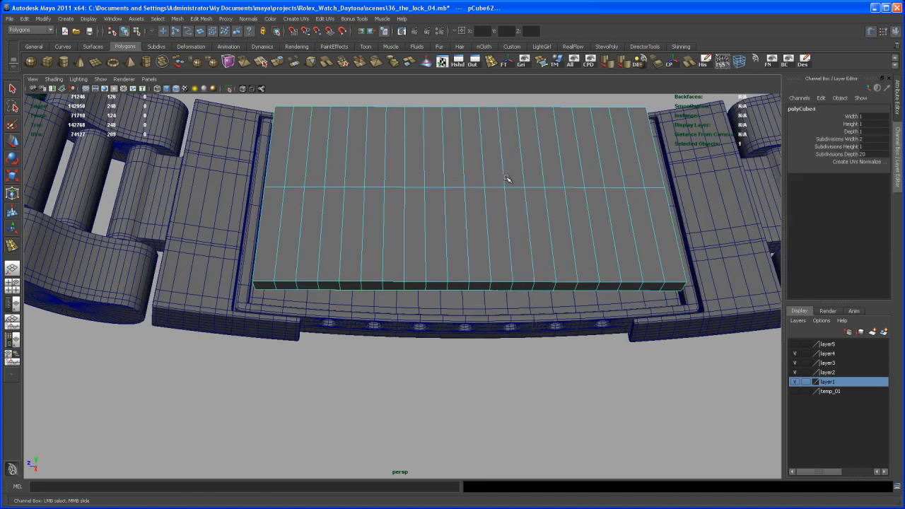
{"action": "left_click_drag", "start_coordinate": [503, 176], "coordinate": [523, 230], "text": "alt"}
{"action": "right_click_drag", "start_coordinate": [523, 231], "coordinate": [425, 175], "text": "alt"}
{"action": "left_click_drag", "start_coordinate": [632, 185], "coordinate": [632, 185]}
{"action": "left_click_drag", "start_coordinate": [574, 302], "coordinate": [567, 246], "text": "alt"}
{"action": "key", "text": "Delete"}
- Select the remaining half plate as an object and apply a nonlinear Bend deformer to it
{"action": "left_click_drag", "start_coordinate": [439, 349], "coordinate": [445, 321], "text": "alt"}
{"action": "right_click_drag", "start_coordinate": [445, 322], "coordinate": [463, 370], "text": "alt"}
{"action": "left_click_drag", "start_coordinate": [463, 370], "coordinate": [458, 353], "text": "alt"}
{"action": "right_click_drag", "start_coordinate": [480, 226], "coordinate": [519, 209]}
{"action": "left_click", "coordinate": [485, 228]}
{"action": "left_click_drag", "start_coordinate": [485, 229], "coordinate": [449, 304], "text": "alt"}
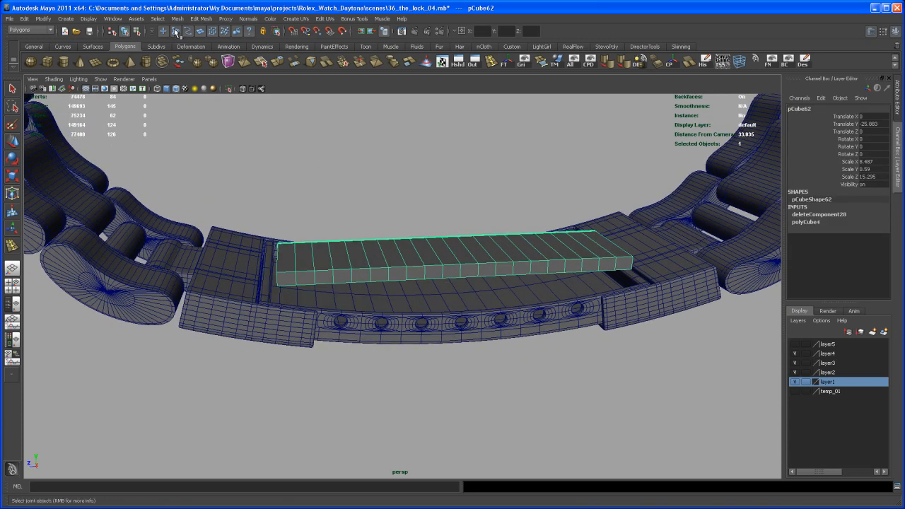
{"action": "left_click", "coordinate": [48, 30]}
{"action": "left_click", "coordinate": [32, 38]}
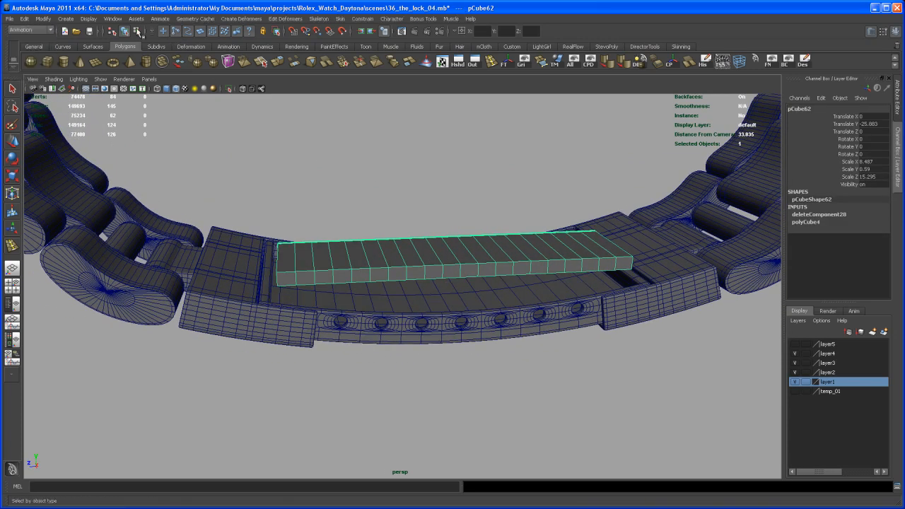
{"action": "left_click", "coordinate": [240, 19]}
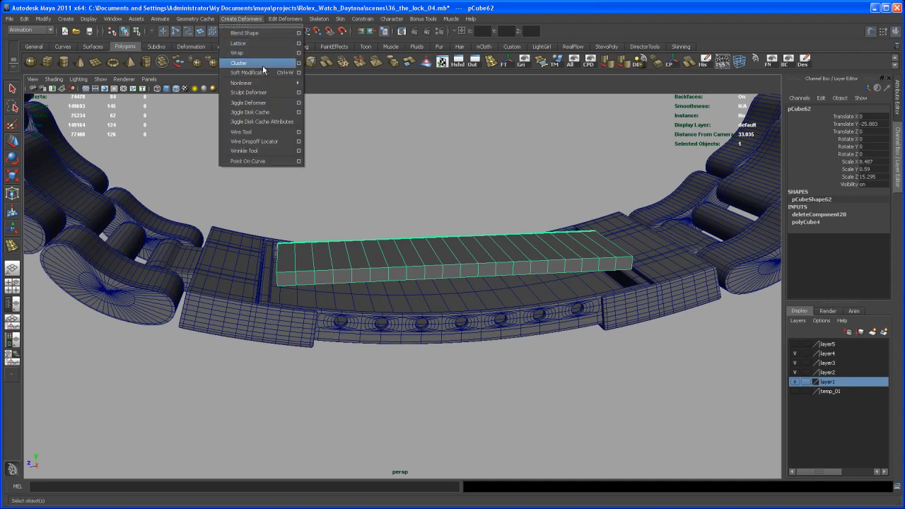
{"action": "mouse_move", "coordinate": [266, 83]}
{"action": "left_click", "coordinate": [320, 85]}
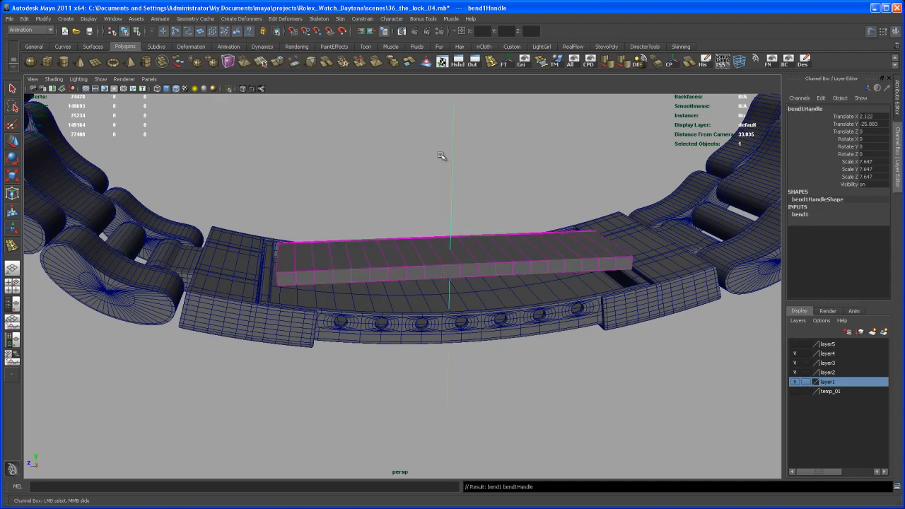
- Set the Bend deformer's curvature to 0.2
{"action": "left_click_drag", "start_coordinate": [522, 257], "coordinate": [550, 252], "text": "alt"}
{"action": "left_click", "coordinate": [800, 215]}
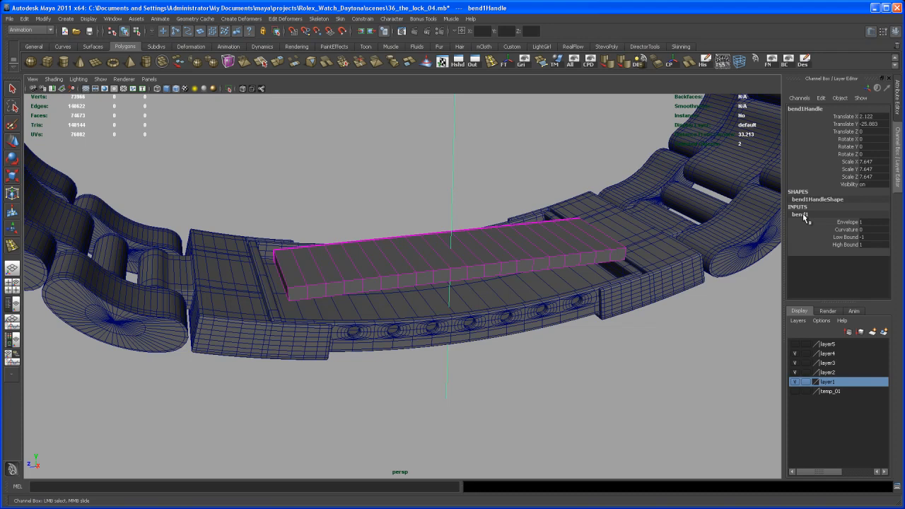
{"action": "left_click", "coordinate": [848, 230]}
{"action": "middle_click_drag", "start_coordinate": [725, 279], "coordinate": [728, 279]}
- Rotate the bend handle to X 90, Y 0 and Z 90 so the plate curves along its length
{"action": "left_click_drag", "start_coordinate": [722, 291], "coordinate": [741, 292], "text": "alt"}
{"action": "left_click", "coordinate": [880, 145]}
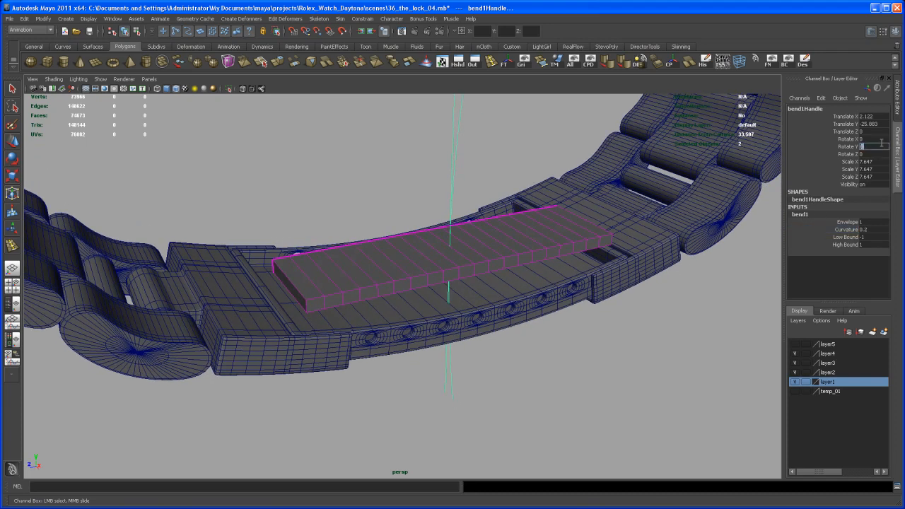
{"action": "left_click_drag", "start_coordinate": [490, 291], "coordinate": [483, 193], "text": "alt"}
{"action": "key", "text": "e"}
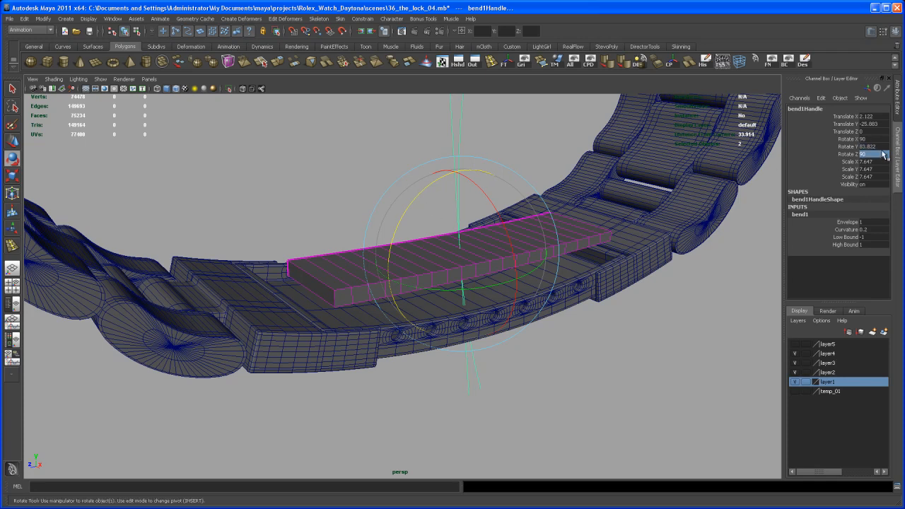
{"action": "type", "text": "0"}
{"action": "key", "text": "Return"}
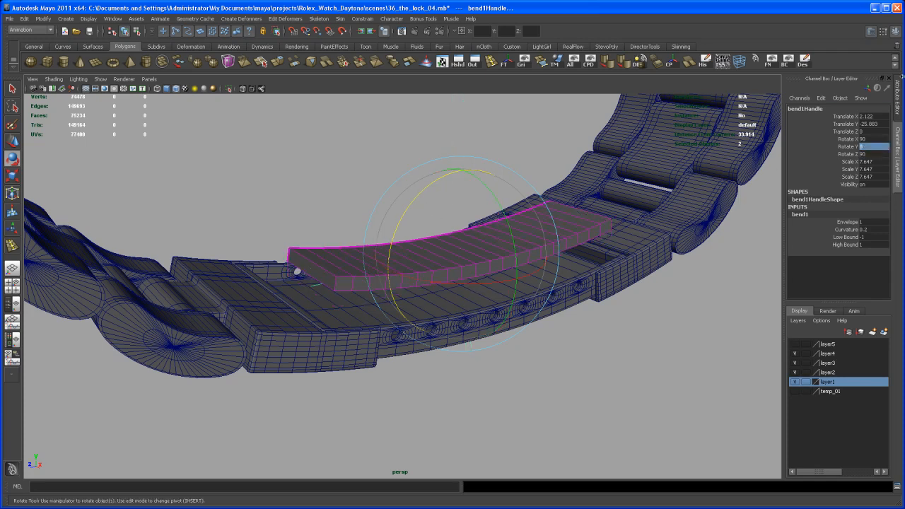
- Compare the bent plate with the clasp in the side view and fine-tune the bend curvature to match
{"action": "left_click_drag", "start_coordinate": [542, 267], "coordinate": [501, 322], "text": "alt"}
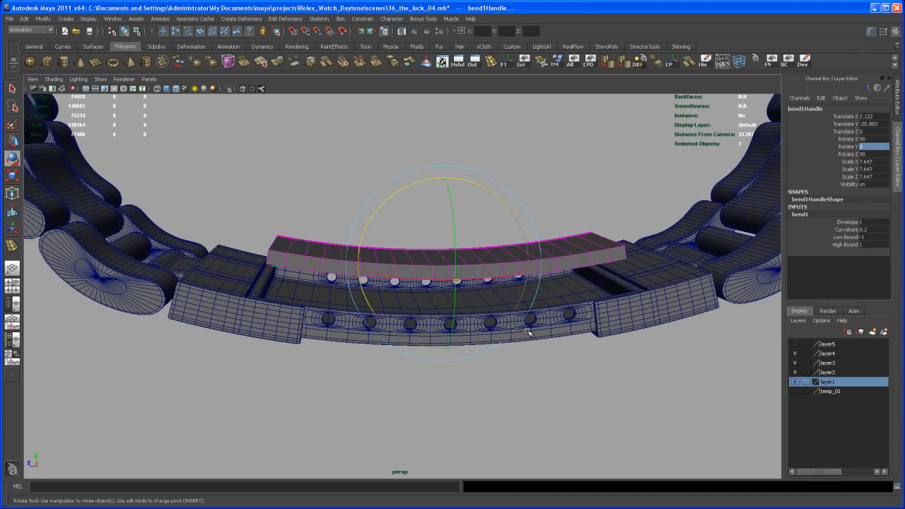
{"action": "left_click_drag", "start_coordinate": [541, 351], "coordinate": [537, 342], "text": "alt"}
{"action": "key", "text": "space"}
{"action": "key", "text": "space"}
{"action": "scroll", "coordinate": [565, 378], "scroll_direction": "down", "scroll_amount": 2}
{"action": "middle_click_drag", "start_coordinate": [558, 371], "coordinate": [555, 370], "text": "alt"}
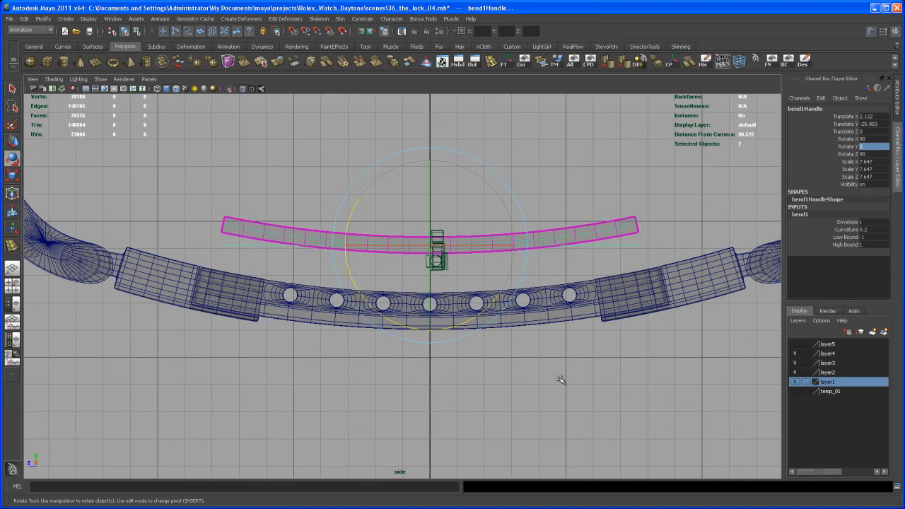
{"action": "left_click", "coordinate": [850, 230]}
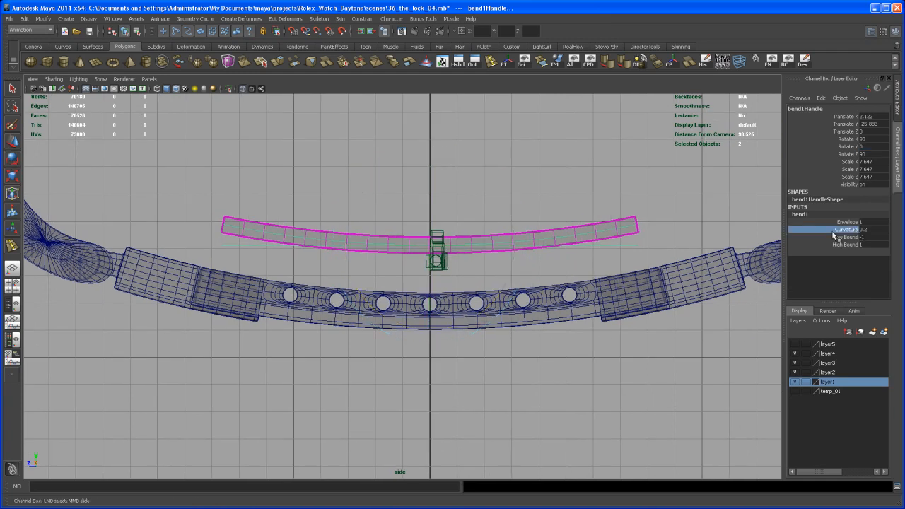
{"action": "middle_click_drag", "start_coordinate": [628, 270], "coordinate": [629, 270]}
- Delete the bent plate's construction history and lower it into the clasp at about Y -28.01
{"action": "right_click_drag", "start_coordinate": [517, 236], "coordinate": [541, 225]}
{"action": "left_click", "coordinate": [492, 237]}
{"action": "middle_click_drag", "start_coordinate": [495, 224], "coordinate": [516, 222], "text": "alt"}
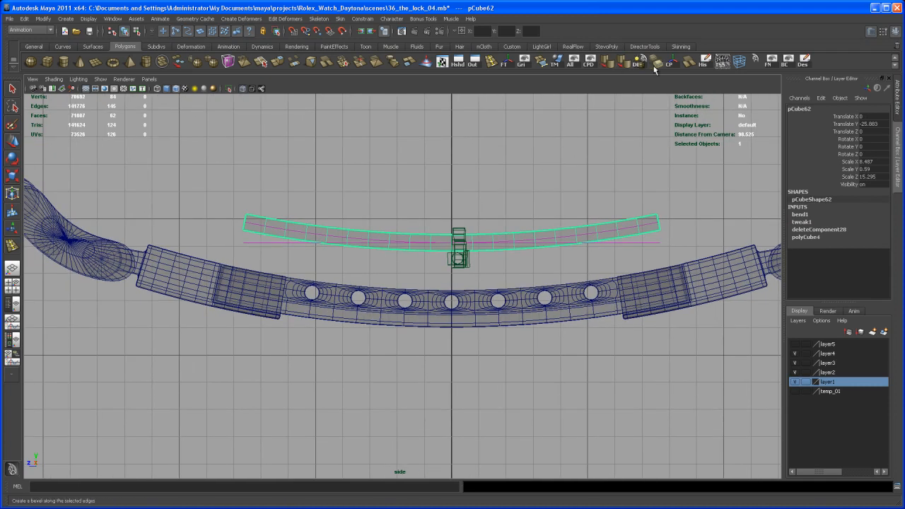
{"action": "left_click", "coordinate": [704, 61]}
{"action": "key", "text": "w"}
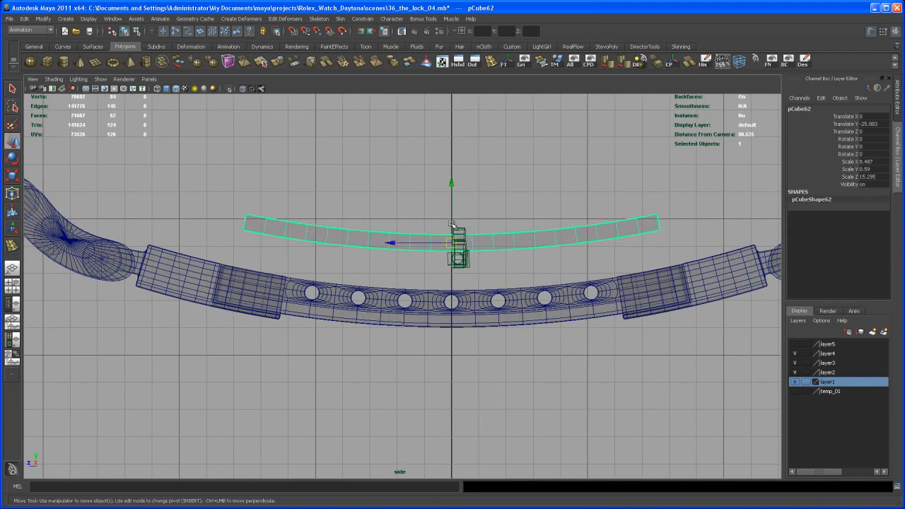
{"action": "left_click_drag", "start_coordinate": [455, 186], "coordinate": [447, 244]}
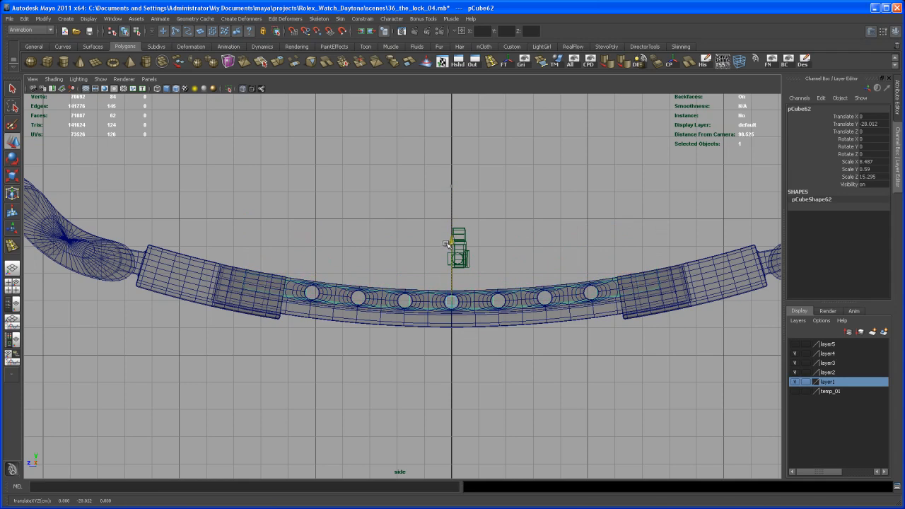
- In the perspective view, lengthen the curved plate to a Z scale of about 16 and nudge its height inside the clasp
{"action": "key", "text": "space"}
{"action": "key", "text": "space"}
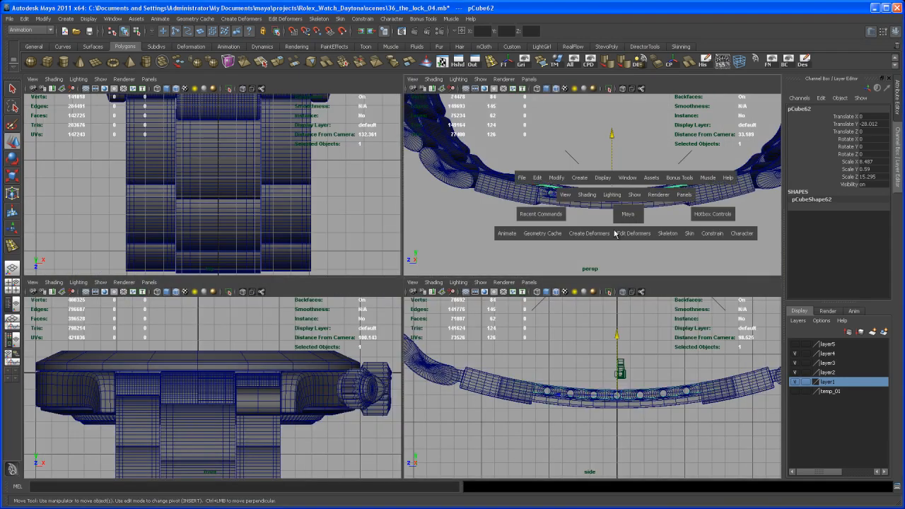
{"action": "left_click_drag", "start_coordinate": [608, 246], "coordinate": [474, 330], "text": "alt"}
{"action": "key", "text": "r"}
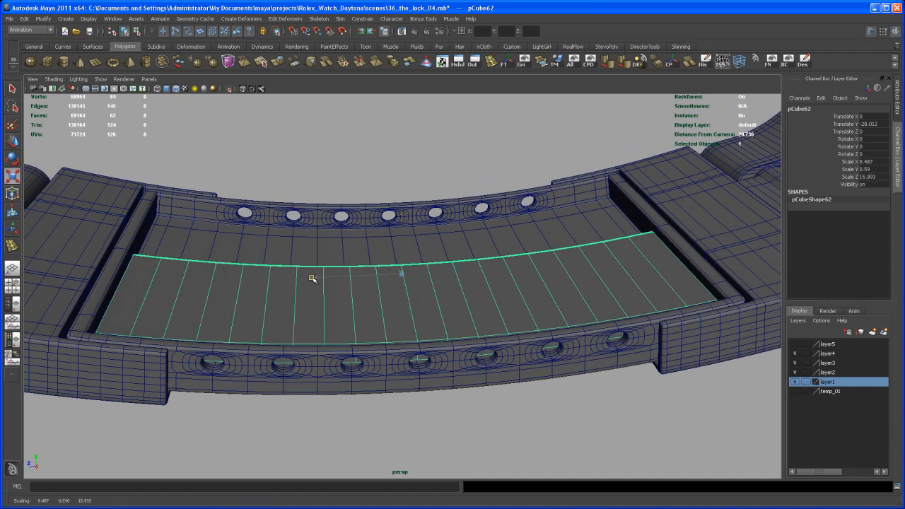
{"action": "key", "text": "w"}
{"action": "left_click_drag", "start_coordinate": [402, 223], "coordinate": [401, 221]}
- Insert supporting edge loops close to both short ends and the outer long edge of the curved plate
{"action": "mouse_move", "coordinate": [420, 261]}
{"action": "left_mouse_down", "text": "alt"}
{"action": "mouse_move", "coordinate": [417, 251]}
{"action": "mouse_move", "coordinate": [426, 250]}
{"action": "mouse_move", "coordinate": [430, 273]}
{"action": "mouse_move", "coordinate": [398, 239]}
{"action": "mouse_move", "coordinate": [382, 279]}
{"action": "mouse_move", "coordinate": [391, 277]}
{"action": "mouse_move", "coordinate": [346, 248]}
{"action": "mouse_move", "coordinate": [380, 309]}
{"action": "mouse_move", "coordinate": [419, 309]}
{"action": "mouse_move", "coordinate": [415, 268]}
{"action": "mouse_move", "coordinate": [430, 255]}
{"action": "mouse_move", "coordinate": [444, 303]}
{"action": "mouse_move", "coordinate": [480, 303]}
{"action": "mouse_move", "coordinate": [469, 267]}
{"action": "mouse_move", "coordinate": [414, 262]}
{"action": "left_mouse_up", "text": "alt"}
{"action": "left_click", "coordinate": [491, 62]}
{"action": "left_click_drag", "start_coordinate": [415, 199], "coordinate": [305, 258], "text": "alt"}
{"action": "left_click", "coordinate": [219, 289]}
{"action": "left_click_drag", "start_coordinate": [219, 288], "coordinate": [468, 291]}
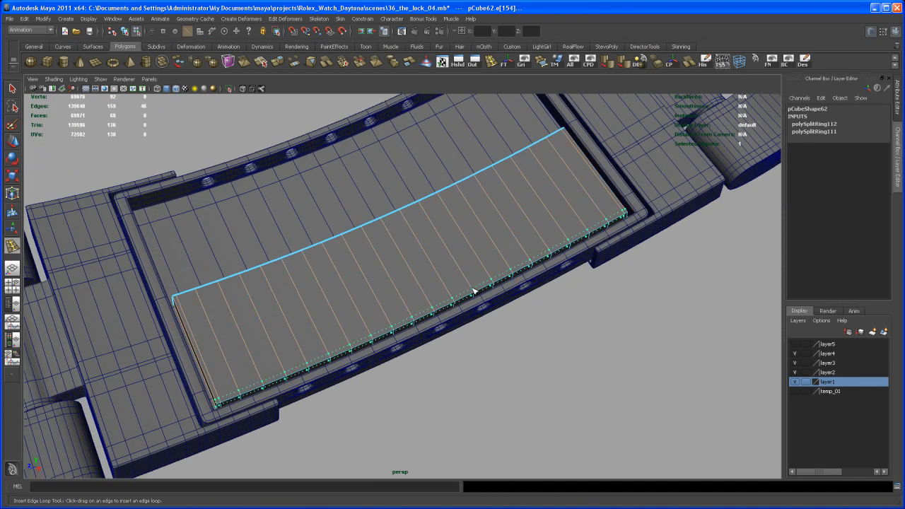
{"action": "left_click_drag", "start_coordinate": [473, 291], "coordinate": [472, 289]}
{"action": "left_click_drag", "start_coordinate": [473, 290], "coordinate": [458, 301], "text": "alt"}
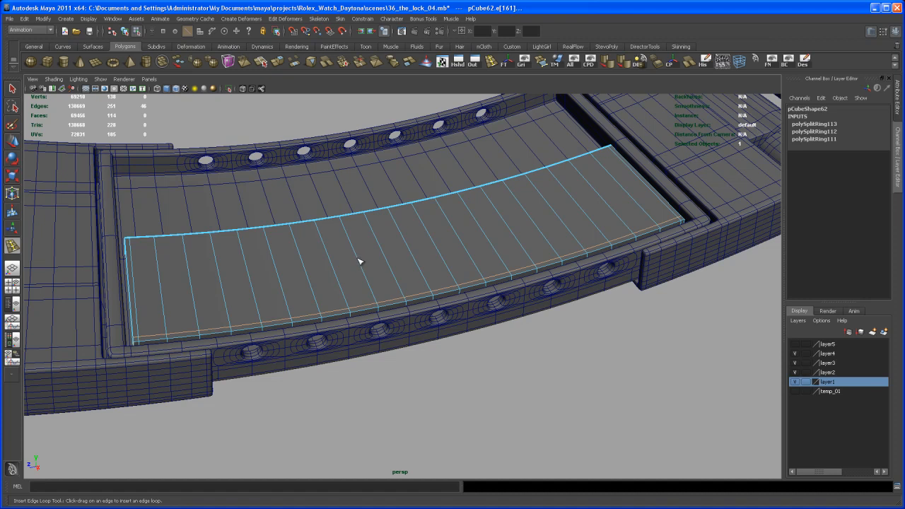
- Insert two lengthwise edge loops across the plate to outline a narrow strip near its inner edge
{"action": "mouse_move", "coordinate": [362, 262]}
{"action": "left_mouse_down", "text": "alt"}
{"action": "mouse_move", "coordinate": [374, 262]}
{"action": "mouse_move", "coordinate": [358, 261]}
{"action": "left_mouse_up", "text": "alt"}
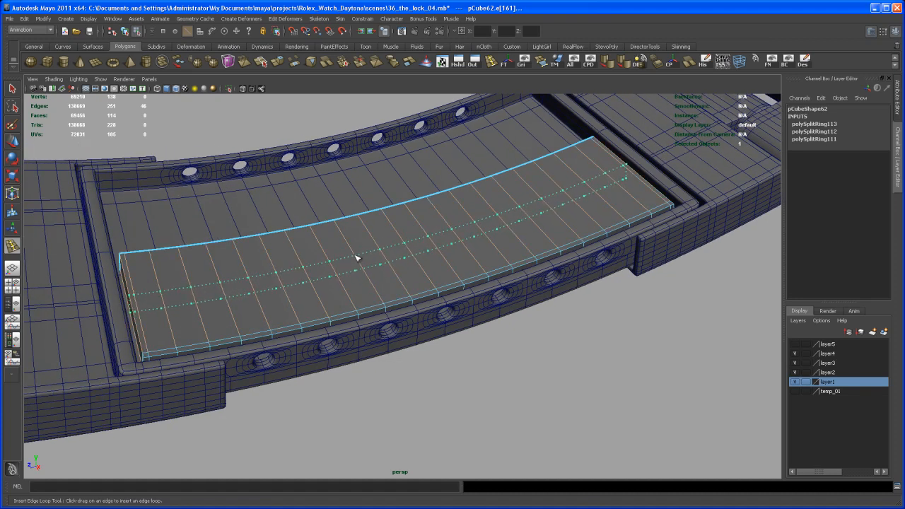
{"action": "left_click", "coordinate": [355, 259]}
{"action": "left_click_drag", "start_coordinate": [372, 270], "coordinate": [358, 254], "text": "alt"}
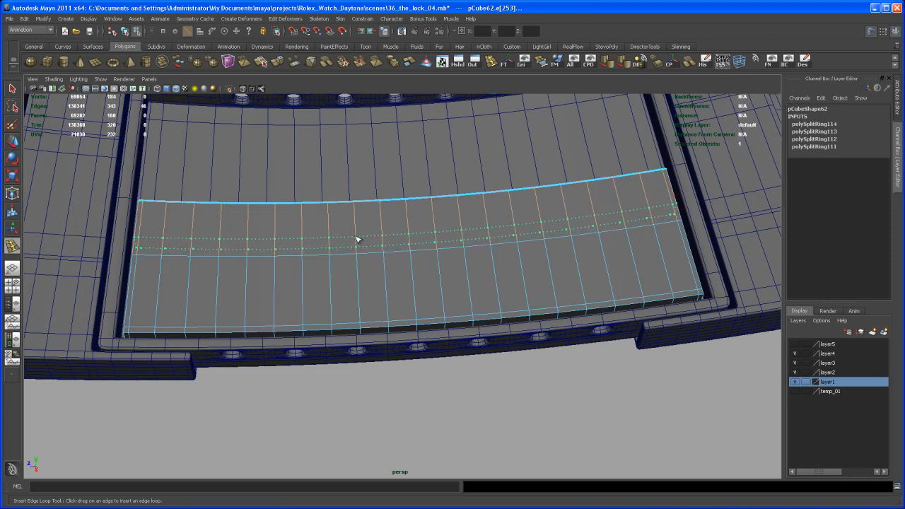
{"action": "mouse_move", "coordinate": [355, 235]}
{"action": "left_mouse_down"}
{"action": "mouse_move", "coordinate": [370, 262]}
{"action": "mouse_move", "coordinate": [368, 236]}
{"action": "left_mouse_up"}
- Paint-select the faces of the narrow strip between the two lengthwise loops, leaving out the faces near both ends
{"action": "key", "text": "w"}
{"action": "right_click_drag", "start_coordinate": [382, 242], "coordinate": [382, 247]}
{"action": "left_click_drag", "start_coordinate": [383, 247], "coordinate": [383, 263], "text": "alt"}
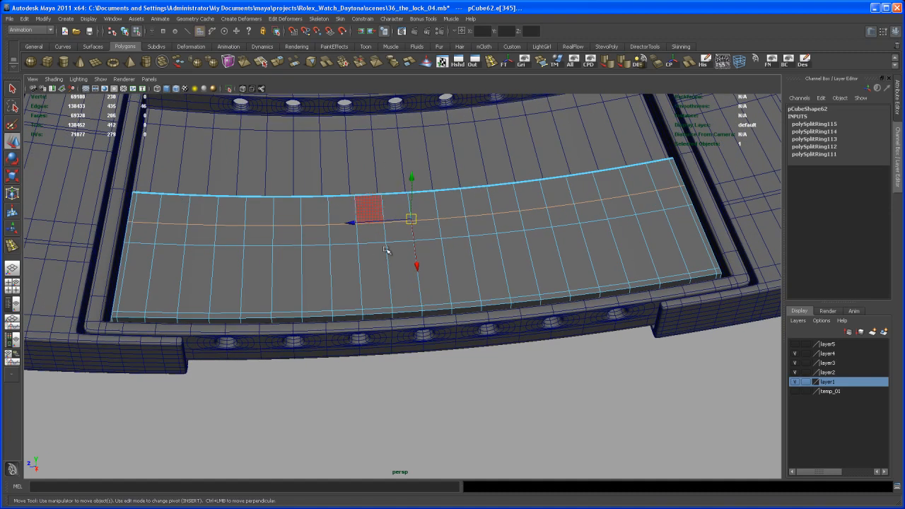
{"action": "middle_click_drag", "start_coordinate": [382, 212], "coordinate": [374, 200], "text": "alt"}
{"action": "left_click", "coordinate": [428, 412]}
{"action": "middle_click_drag", "start_coordinate": [404, 352], "coordinate": [395, 363], "text": "alt"}
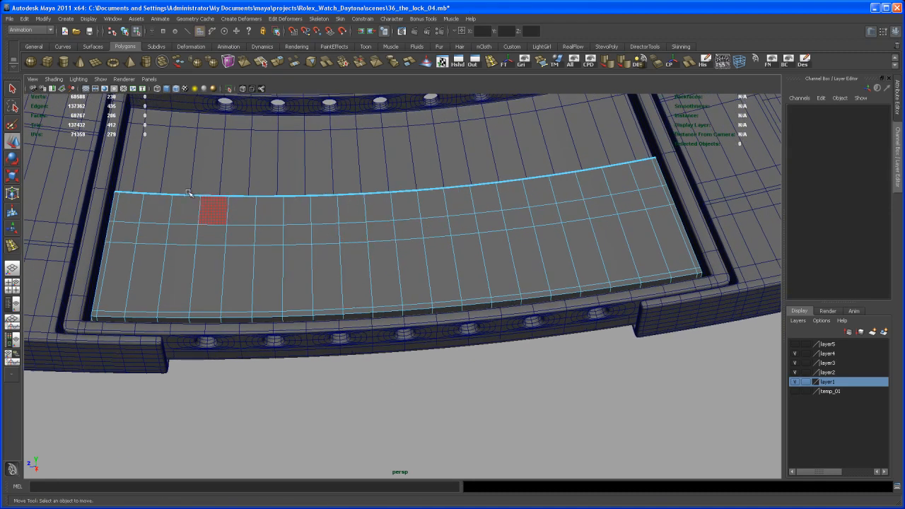
{"action": "left_click", "coordinate": [11, 126]}
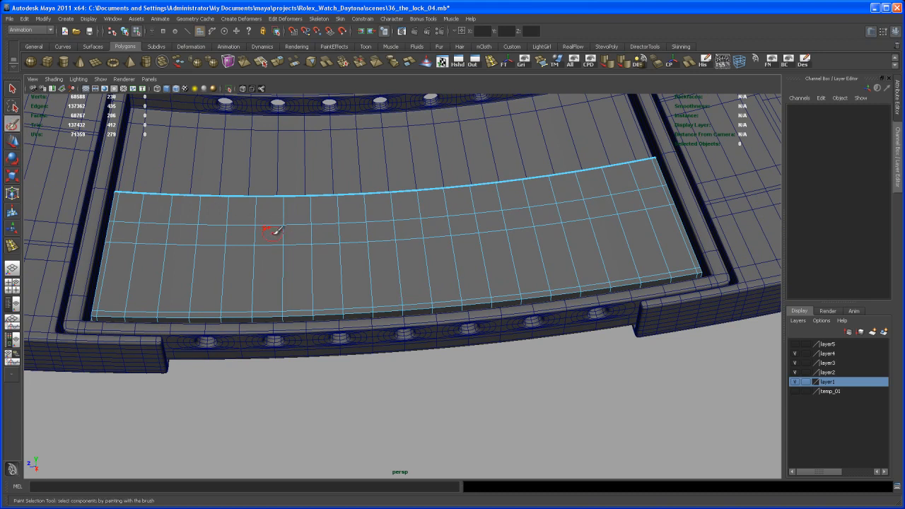
{"action": "right_click_drag", "start_coordinate": [269, 229], "coordinate": [278, 227]}
{"action": "middle_click_drag", "start_coordinate": [268, 234], "coordinate": [264, 234], "text": "alt"}
{"action": "left_click_drag", "start_coordinate": [264, 234], "coordinate": [267, 229], "text": "alt"}
{"action": "left_click_drag", "start_coordinate": [386, 230], "coordinate": [372, 241], "text": "alt"}
{"action": "left_click", "coordinate": [372, 221]}
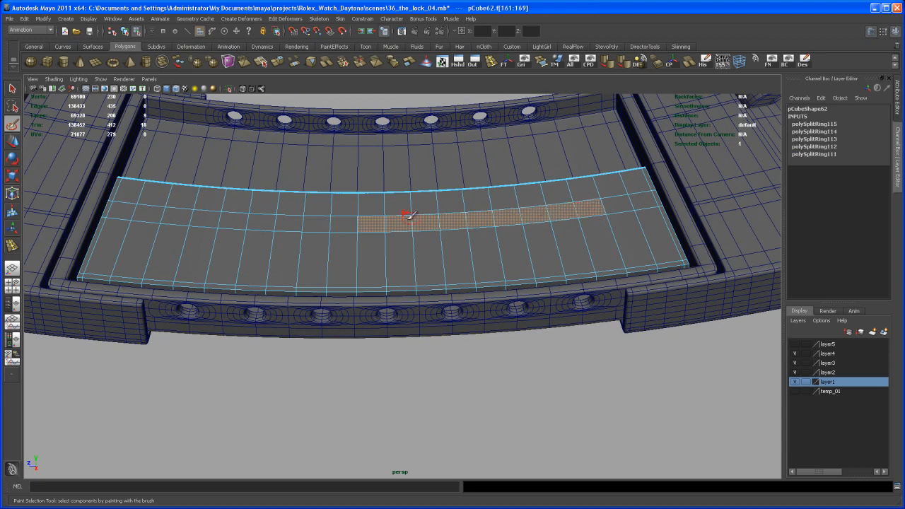
{"action": "left_click_drag", "start_coordinate": [301, 218], "coordinate": [214, 212]}
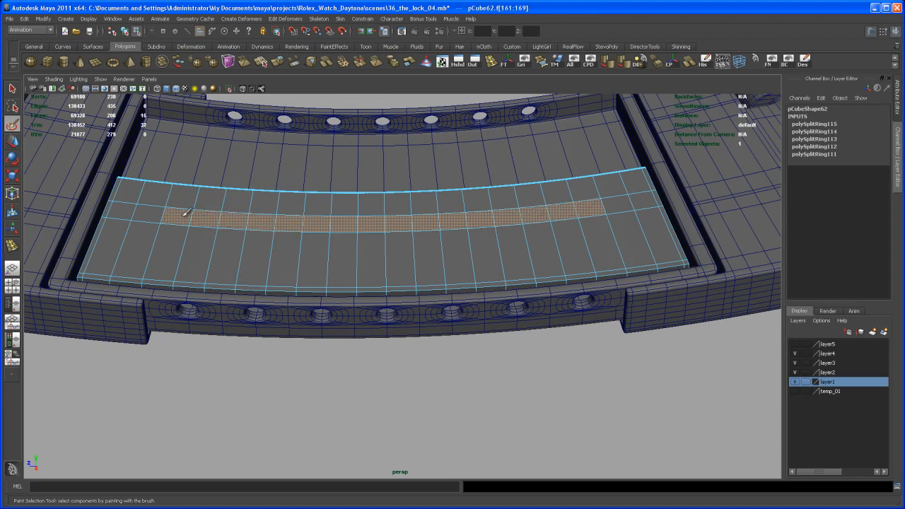
{"action": "left_click_drag", "start_coordinate": [344, 236], "coordinate": [339, 257], "text": "alt"}
{"action": "right_click_drag", "start_coordinate": [339, 257], "coordinate": [363, 299], "text": "alt"}
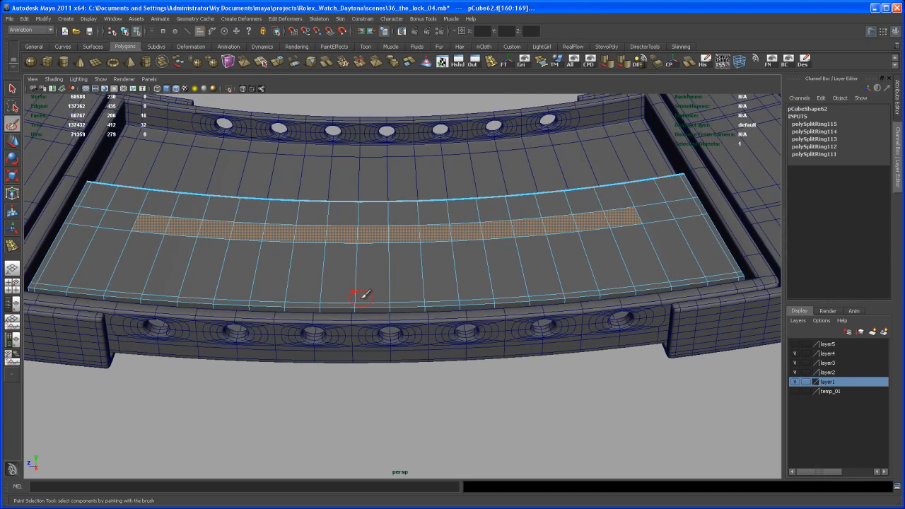
{"action": "middle_click_drag", "start_coordinate": [348, 252], "coordinate": [370, 251], "text": "alt"}
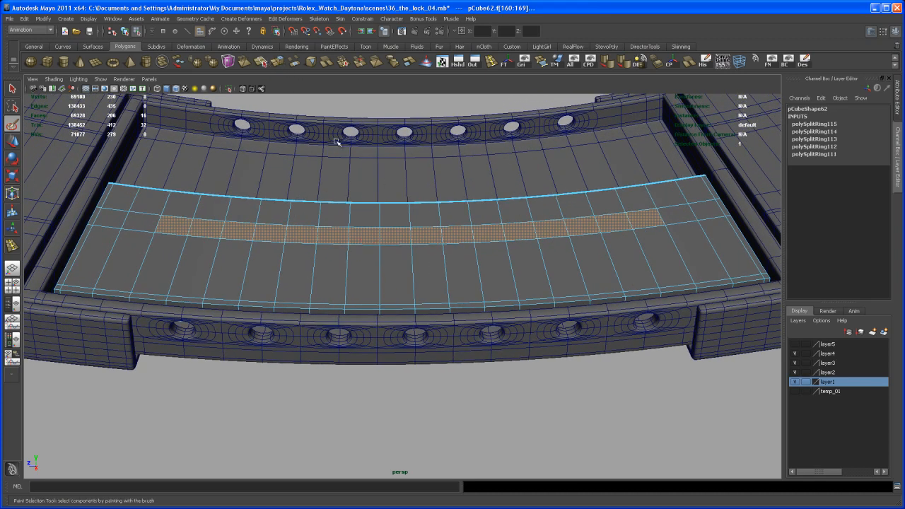
- Extrude the selected strip upward by about 0.267 in local Z and show the plate in smooth preview
{"action": "left_click", "coordinate": [277, 61]}
{"action": "left_click_drag", "start_coordinate": [404, 262], "coordinate": [404, 247], "text": "alt"}
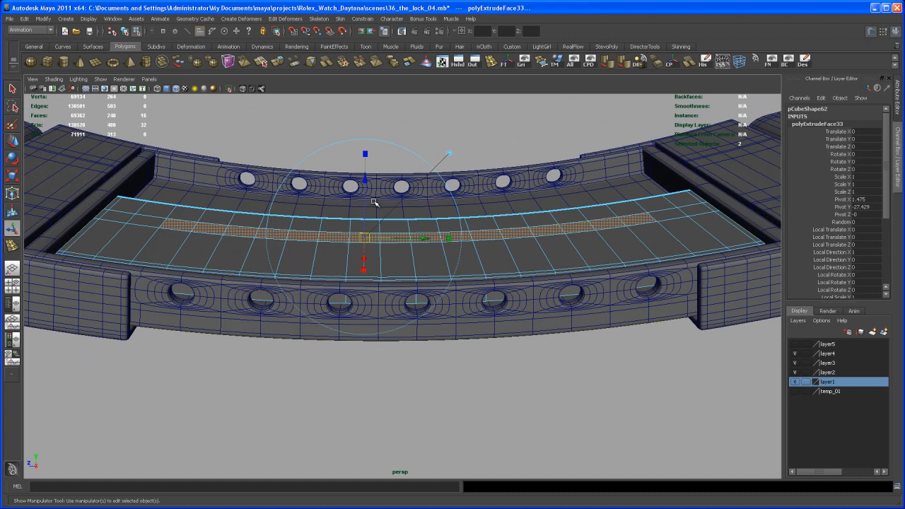
{"action": "left_click_drag", "start_coordinate": [366, 185], "coordinate": [365, 178]}
{"action": "left_click_drag", "start_coordinate": [400, 264], "coordinate": [429, 316], "text": "alt"}
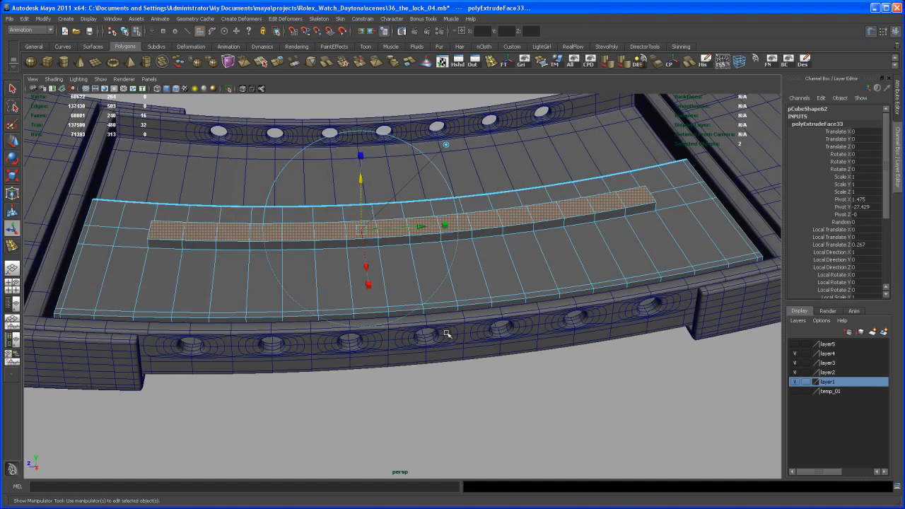
{"action": "key", "text": "3"}
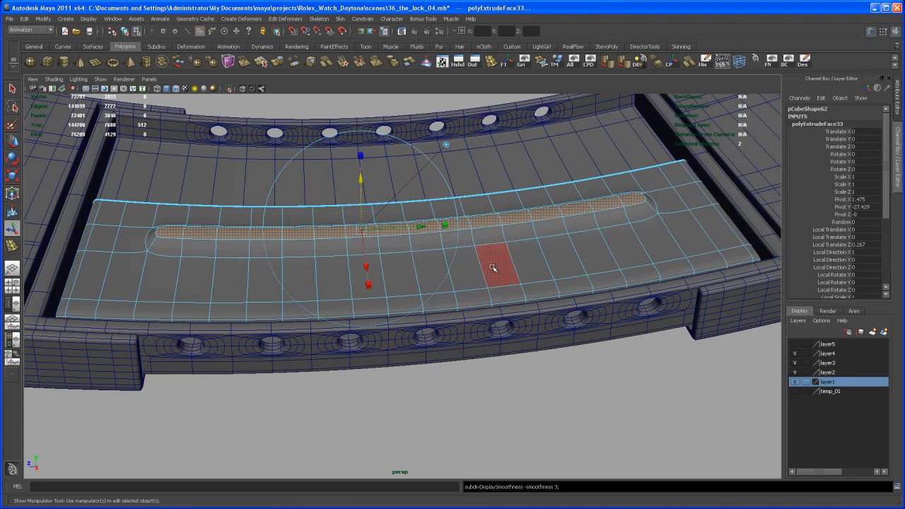
- Return to object selection, clear the selection and turn off the wireframe overlay on shaded objects
{"action": "key", "text": "q"}
{"action": "right_click_drag", "start_coordinate": [494, 277], "coordinate": [522, 264]}
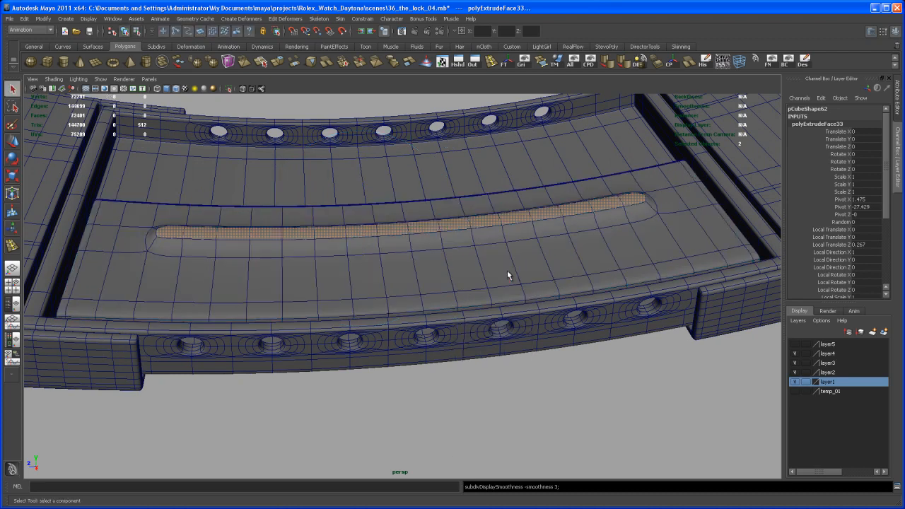
{"action": "left_click_drag", "start_coordinate": [529, 358], "coordinate": [502, 384], "text": "alt"}
{"action": "left_click", "coordinate": [503, 384]}
{"action": "right_click_drag", "start_coordinate": [502, 384], "coordinate": [466, 364], "text": "alt"}
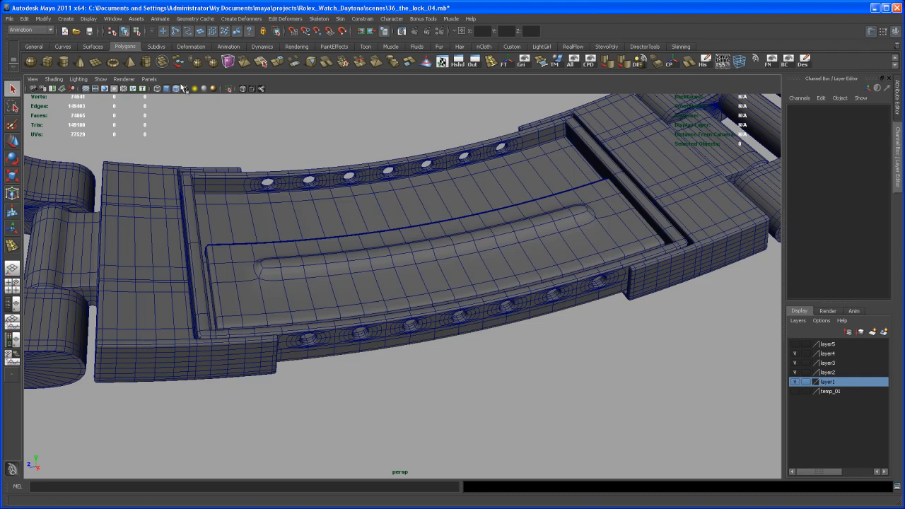
{"action": "left_click", "coordinate": [176, 88]}
{"action": "mouse_move", "coordinate": [463, 387]}
{"action": "left_mouse_down", "text": "alt"}
{"action": "mouse_move", "coordinate": [462, 373]}
{"action": "mouse_move", "coordinate": [469, 398]}
{"action": "mouse_move", "coordinate": [460, 377]}
{"action": "mouse_move", "coordinate": [460, 400]}
{"action": "left_mouse_up", "text": "alt"}
- Return the ridged plate to unsmoothed display and freeze its transformations
{"action": "left_click", "coordinate": [444, 263]}
{"action": "key", "text": "1"}
{"action": "left_click_drag", "start_coordinate": [443, 278], "coordinate": [485, 304], "text": "alt"}
{"action": "key", "text": "w"}
{"action": "left_click", "coordinate": [504, 63]}
{"action": "right_click_drag", "start_coordinate": [497, 210], "coordinate": [463, 231], "text": "alt"}
{"action": "middle_click_drag", "start_coordinate": [462, 231], "coordinate": [462, 264], "text": "alt"}
{"action": "right_click_drag", "start_coordinate": [463, 264], "coordinate": [500, 267], "text": "alt"}
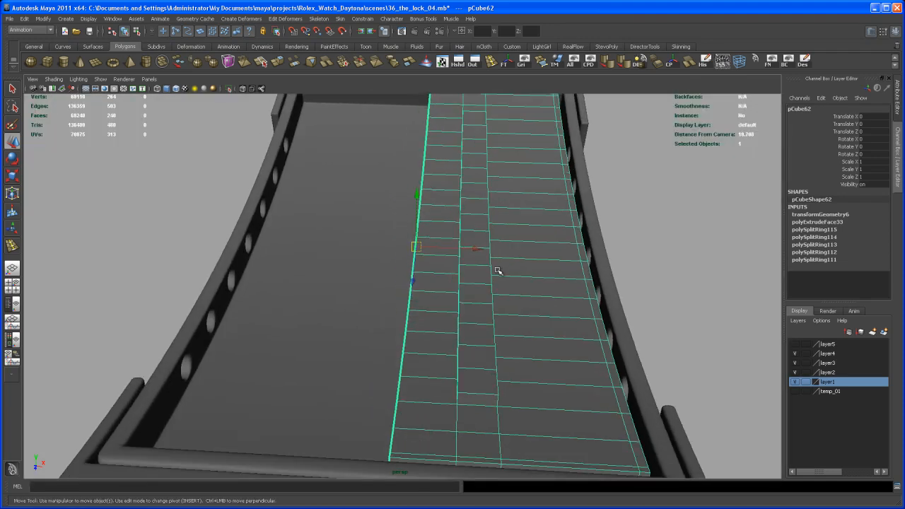
- Duplicate the half plate and mirror the copy across the clasp with a Scale X of -1
{"action": "key", "text": "ctrl+d"}
{"action": "key", "text": "r"}
{"action": "left_click_drag", "start_coordinate": [499, 252], "coordinate": [368, 242]}
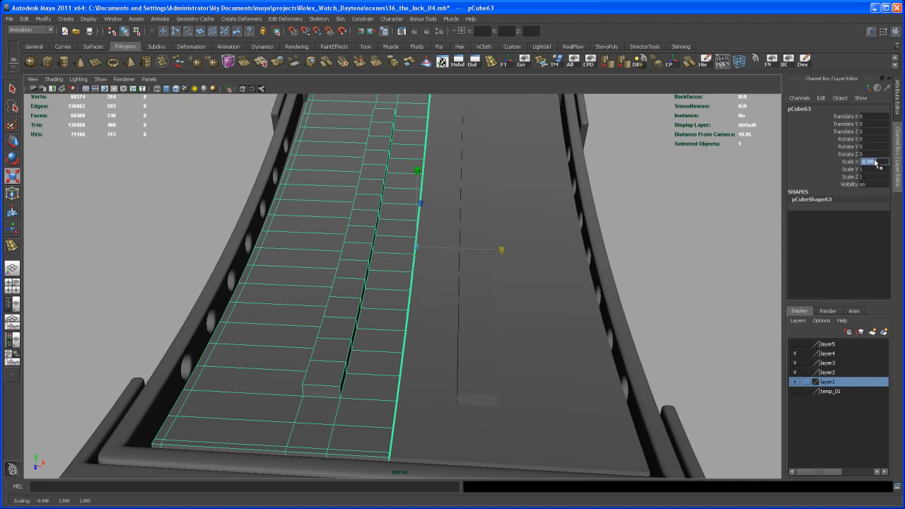
{"action": "type", "text": "-1"}
{"action": "key", "text": "Return"}
{"action": "key", "text": "q"}
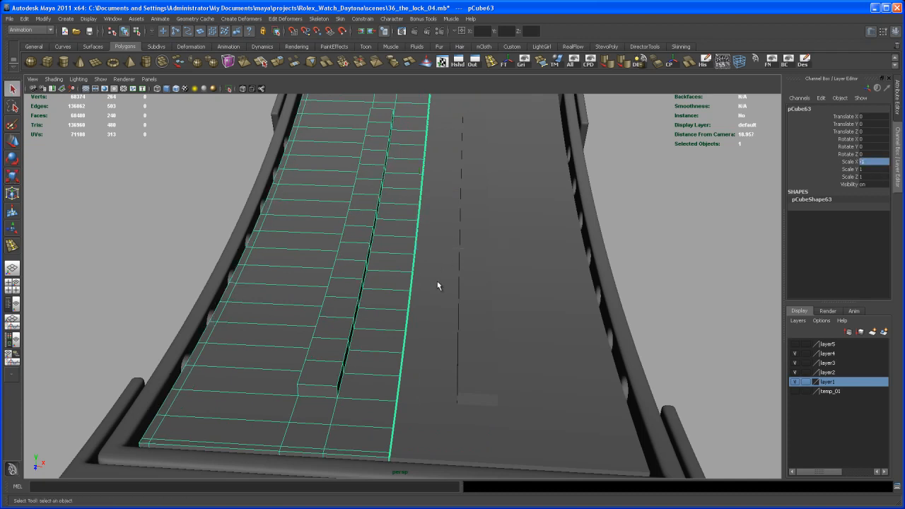
- Combine the original and mirrored plate halves into one mesh
{"action": "left_click", "coordinate": [455, 290], "text": "shift"}
{"action": "left_click_drag", "start_coordinate": [455, 289], "coordinate": [398, 295], "text": "alt"}
{"action": "scroll", "coordinate": [398, 295], "scroll_direction": "down", "scroll_amount": 1}
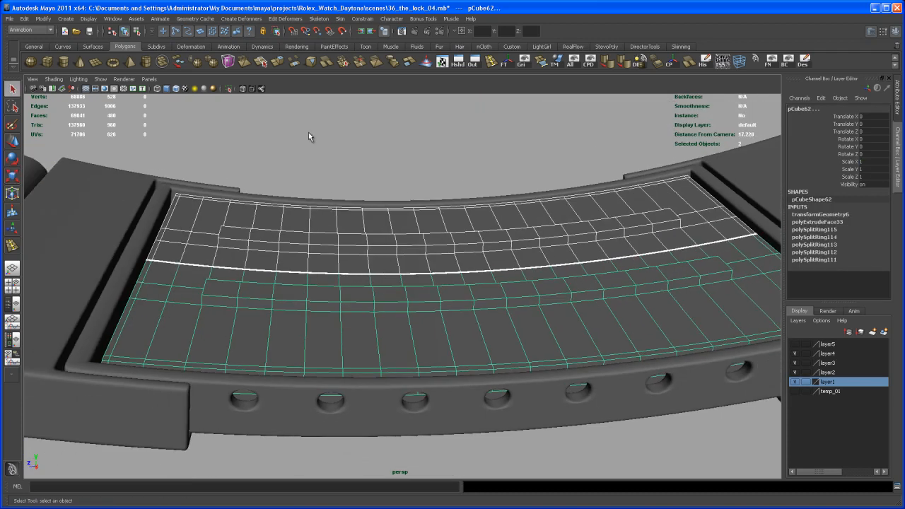
{"action": "left_click", "coordinate": [162, 62]}
- Select the vertices along the central seam of the combined plate and merge them
{"action": "key", "text": "F11"}
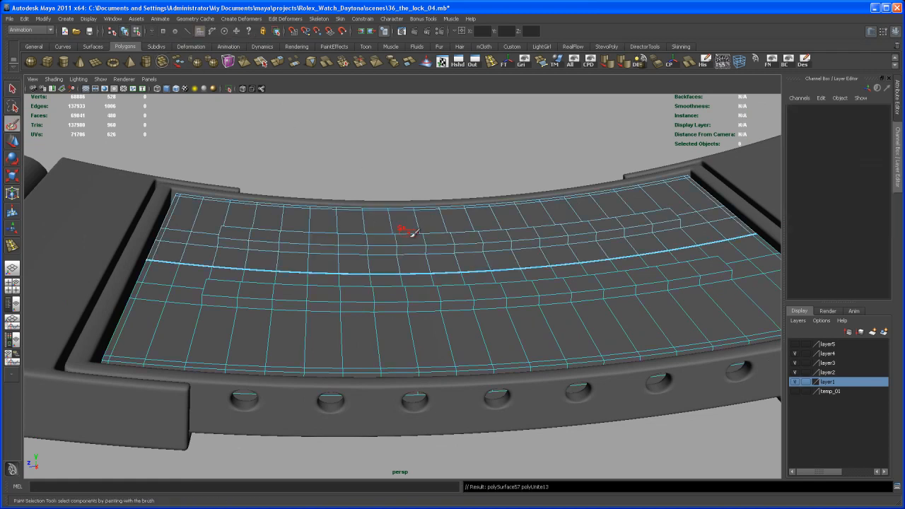
{"action": "left_click_drag", "start_coordinate": [404, 210], "coordinate": [406, 273], "text": "alt"}
{"action": "scroll", "coordinate": [443, 250], "scroll_direction": "down", "scroll_amount": 1}
{"action": "scroll", "coordinate": [442, 250], "scroll_direction": "up", "scroll_amount": 5}
{"action": "scroll", "coordinate": [432, 246], "scroll_direction": "down", "scroll_amount": 5}
{"action": "mouse_move", "coordinate": [462, 275]}
{"action": "left_mouse_down", "text": "alt"}
{"action": "mouse_move", "coordinate": [466, 301]}
{"action": "mouse_move", "coordinate": [459, 293]}
{"action": "left_mouse_up", "text": "alt"}
{"action": "key", "text": "q"}
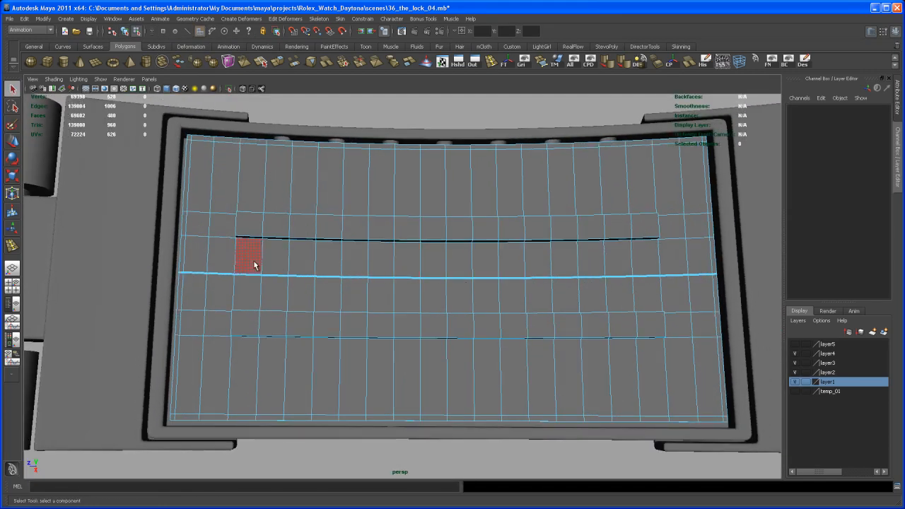
{"action": "right_click_drag", "start_coordinate": [240, 261], "coordinate": [204, 254]}
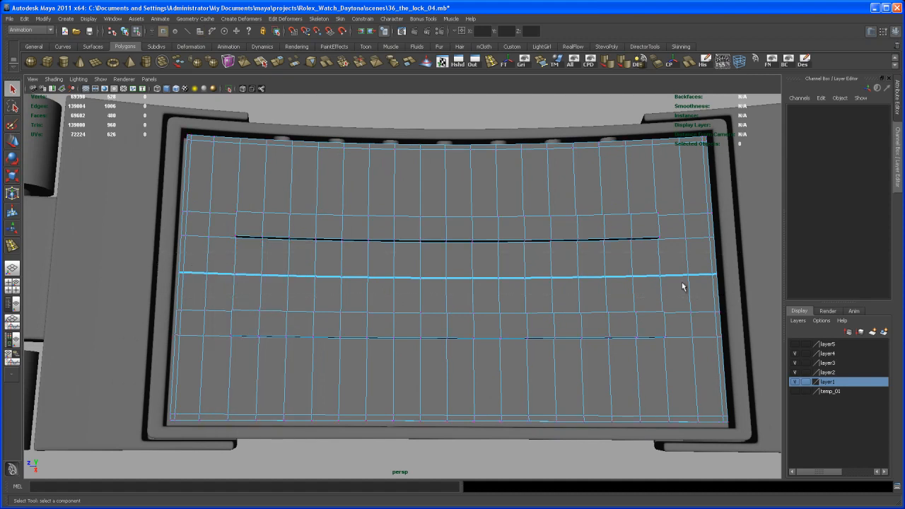
{"action": "left_click", "coordinate": [576, 281]}
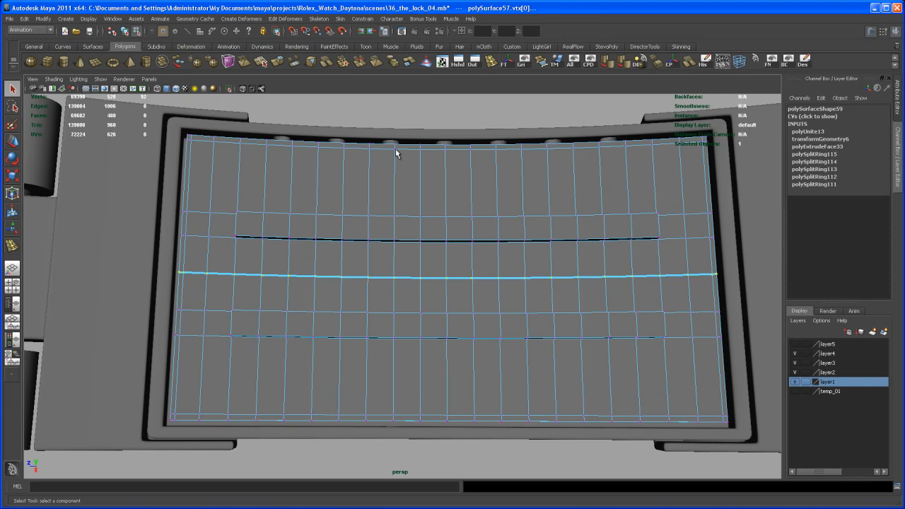
{"action": "left_click_drag", "start_coordinate": [474, 367], "coordinate": [475, 322], "text": "alt"}
{"action": "right_click_drag", "start_coordinate": [471, 305], "coordinate": [491, 302]}
- Show the merged plate in smooth preview and check its two ridges inside the clasp
{"action": "key", "text": "3"}
{"action": "left_click", "coordinate": [580, 425]}
{"action": "right_click_drag", "start_coordinate": [579, 425], "coordinate": [382, 304], "text": "alt"}
{"action": "left_click_drag", "start_coordinate": [382, 304], "coordinate": [391, 319], "text": "alt"}
{"action": "right_click_drag", "start_coordinate": [391, 319], "coordinate": [391, 238], "text": "alt"}
{"action": "left_click_drag", "start_coordinate": [391, 237], "coordinate": [427, 371], "text": "alt"}
{"action": "right_click_drag", "start_coordinate": [427, 371], "coordinate": [449, 357], "text": "alt"}
- Center the plate's pivot and widen it to a Scale X of about 1.034 to fill the clasp frame
{"action": "left_click", "coordinate": [443, 319]}
{"action": "left_click_drag", "start_coordinate": [443, 318], "coordinate": [499, 382], "text": "alt"}
{"action": "scroll", "coordinate": [489, 378], "scroll_direction": "up", "scroll_amount": 3}
{"action": "key", "text": "r"}
{"action": "left_click_drag", "start_coordinate": [489, 340], "coordinate": [472, 322], "text": "alt"}
{"action": "left_click", "coordinate": [666, 62]}
{"action": "left_click_drag", "start_coordinate": [529, 298], "coordinate": [546, 310], "text": "alt"}
{"action": "right_click_drag", "start_coordinate": [547, 310], "coordinate": [555, 347], "text": "alt"}
{"action": "middle_click_drag", "start_coordinate": [515, 328], "coordinate": [518, 309], "text": "alt"}
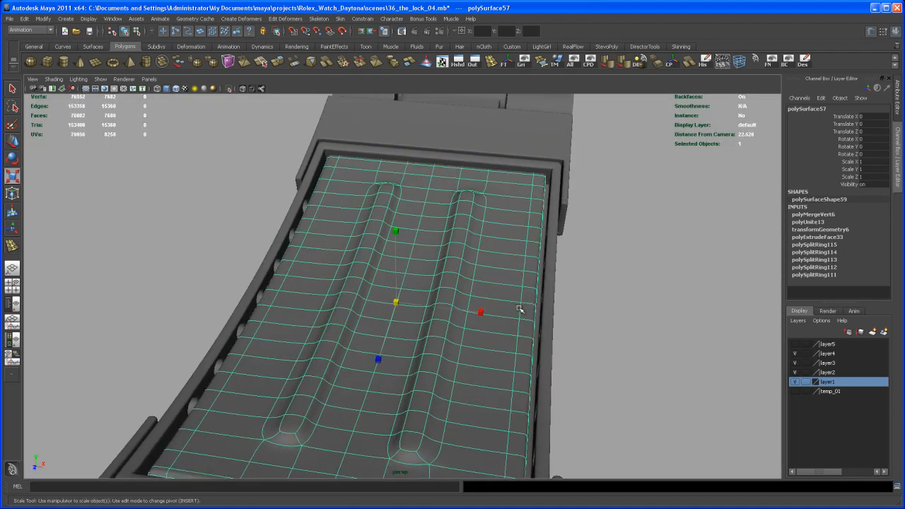
{"action": "left_click_drag", "start_coordinate": [483, 314], "coordinate": [483, 313]}
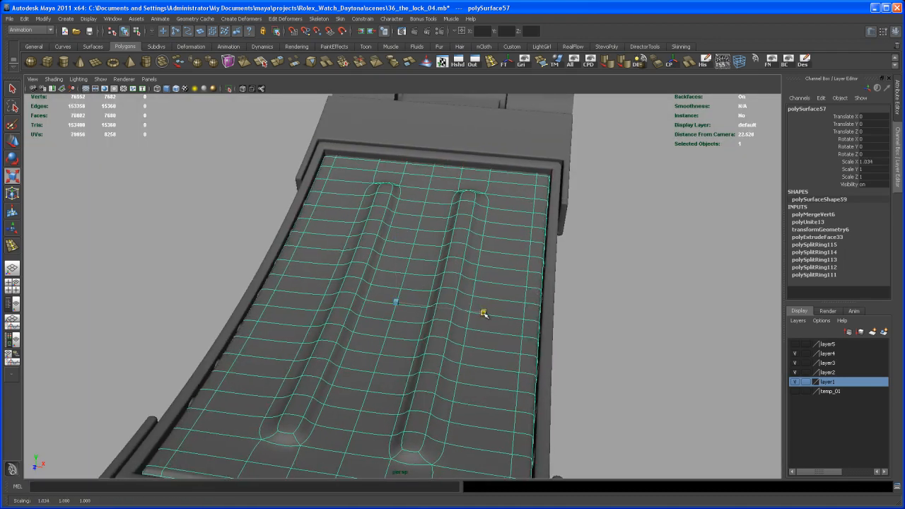
{"action": "left_click_drag", "start_coordinate": [516, 316], "coordinate": [476, 283], "text": "alt"}
{"action": "right_click_drag", "start_coordinate": [477, 283], "coordinate": [491, 311], "text": "alt"}
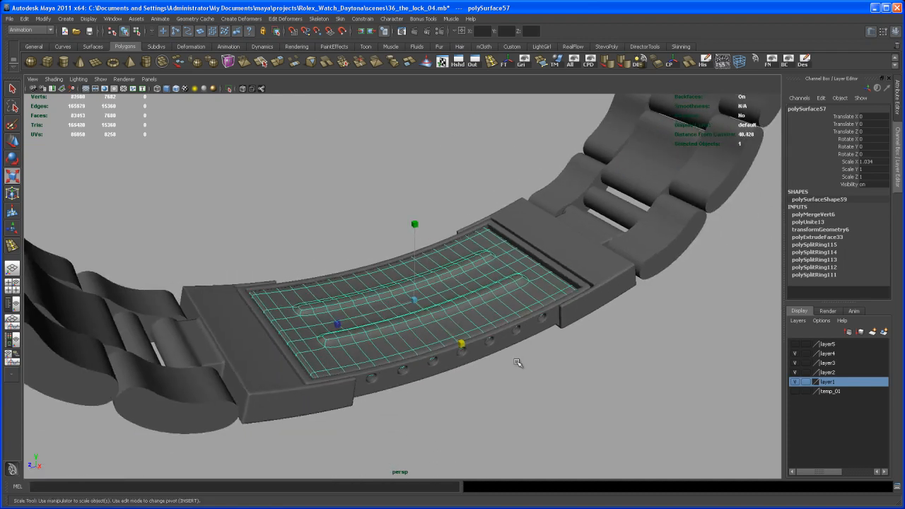
- Examine the finished plate within the clasp and the whole watch from several angles
{"action": "left_click_drag", "start_coordinate": [491, 311], "coordinate": [544, 317], "text": "alt"}
{"action": "left_click", "coordinate": [543, 318]}
{"action": "right_click_drag", "start_coordinate": [543, 318], "coordinate": [469, 340], "text": "alt"}
{"action": "left_click_drag", "start_coordinate": [469, 340], "coordinate": [490, 380], "text": "alt"}
{"action": "right_click_drag", "start_coordinate": [491, 379], "coordinate": [441, 377], "text": "alt"}
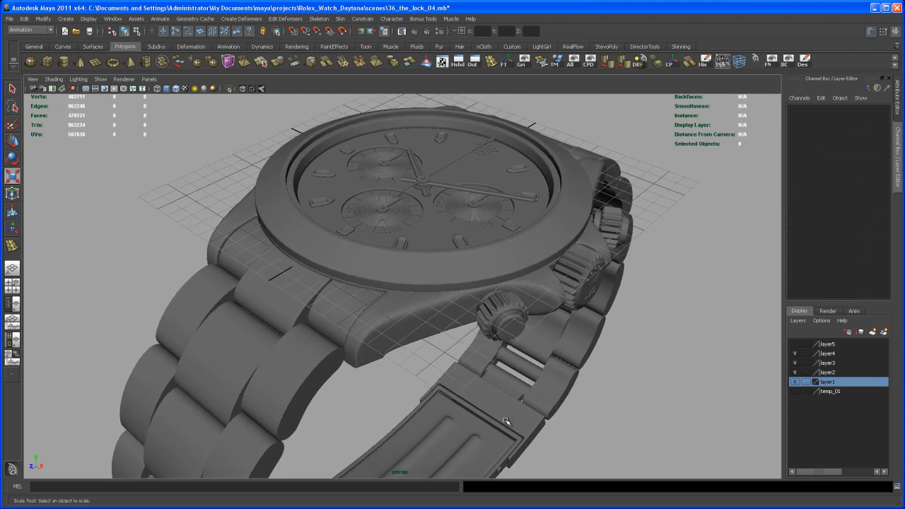
{"action": "right_click_drag", "start_coordinate": [504, 420], "coordinate": [455, 412], "text": "alt"}
{"action": "left_click_drag", "start_coordinate": [455, 412], "coordinate": [456, 380], "text": "alt"}
{"action": "right_click_drag", "start_coordinate": [456, 379], "coordinate": [468, 363], "text": "alt"}
{"action": "left_click_drag", "start_coordinate": [468, 363], "coordinate": [497, 390], "text": "alt"}
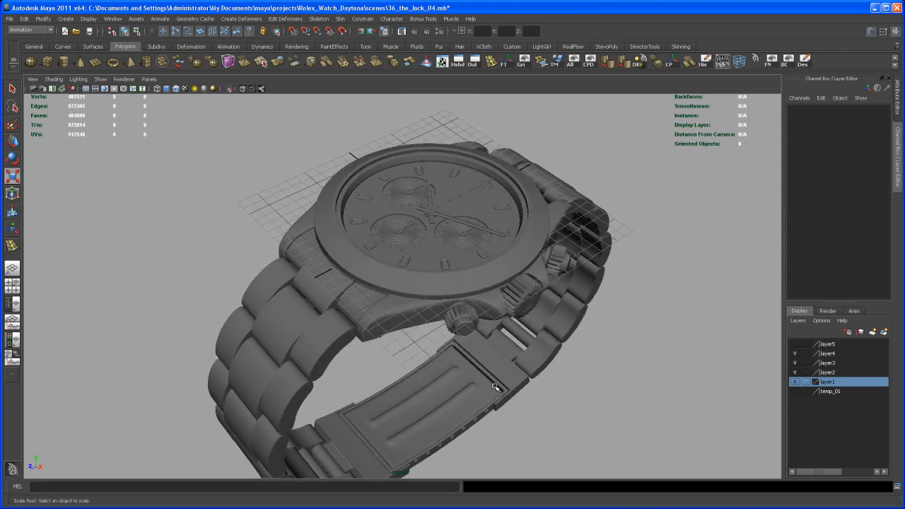
{"action": "middle_click_drag", "start_coordinate": [497, 391], "coordinate": [478, 363], "text": "alt"}
{"action": "right_click_drag", "start_coordinate": [478, 363], "coordinate": [468, 375], "text": "alt"}
{"action": "left_click_drag", "start_coordinate": [468, 375], "coordinate": [465, 361], "text": "alt"}
{"action": "middle_click_drag", "start_coordinate": [465, 361], "coordinate": [483, 380], "text": "alt"}
{"action": "mouse_move", "coordinate": [480, 380]}
{"action": "left_mouse_down", "text": "alt"}
{"action": "mouse_move", "coordinate": [460, 376]}
{"action": "mouse_move", "coordinate": [476, 383]}
{"action": "mouse_move", "coordinate": [468, 365]}
{"action": "mouse_move", "coordinate": [464, 388]}
{"action": "left_mouse_up", "text": "alt"}
{"action": "right_click_drag", "start_coordinate": [465, 388], "coordinate": [487, 358], "text": "alt"}
{"action": "left_click_drag", "start_coordinate": [487, 358], "coordinate": [448, 340], "text": "alt"}
- Isolate the clasp end section beside the long cover, unsmoothed, with its vertices shown
{"action": "left_click", "coordinate": [471, 286]}
{"action": "right_click_drag", "start_coordinate": [470, 286], "coordinate": [494, 320], "text": "alt"}
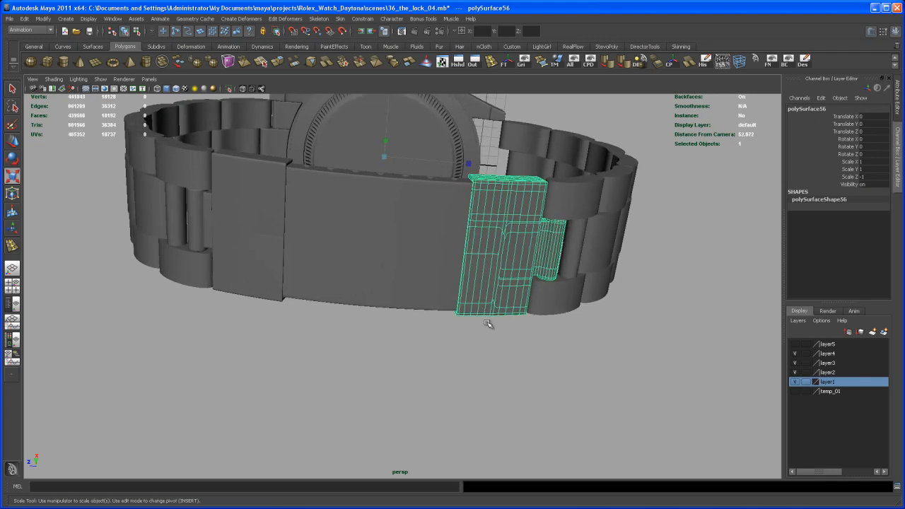
{"action": "middle_click_drag", "start_coordinate": [493, 319], "coordinate": [477, 345], "text": "alt"}
{"action": "key", "text": "1"}
{"action": "mouse_move", "coordinate": [487, 334]}
{"action": "left_mouse_down", "text": "alt"}
{"action": "mouse_move", "coordinate": [507, 345]}
{"action": "mouse_move", "coordinate": [485, 342]}
{"action": "left_mouse_up", "text": "alt"}
{"action": "right_click_drag", "start_coordinate": [485, 342], "coordinate": [481, 374], "text": "alt"}
{"action": "middle_click_drag", "start_coordinate": [481, 374], "coordinate": [485, 334], "text": "alt"}
{"action": "right_click_drag", "start_coordinate": [485, 334], "coordinate": [608, 353], "text": "alt"}
{"action": "middle_click_drag", "start_coordinate": [608, 354], "coordinate": [514, 380], "text": "alt"}
{"action": "left_click_drag", "start_coordinate": [514, 380], "coordinate": [450, 357], "text": "alt"}
{"action": "right_click_drag", "start_coordinate": [450, 357], "coordinate": [495, 371], "text": "alt"}
{"action": "mouse_move", "coordinate": [495, 371]}
{"action": "left_mouse_down", "text": "alt"}
{"action": "mouse_move", "coordinate": [482, 385]}
{"action": "mouse_move", "coordinate": [485, 366]}
{"action": "left_mouse_up", "text": "alt"}
{"action": "middle_click_drag", "start_coordinate": [482, 362], "coordinate": [471, 374], "text": "alt"}
{"action": "right_click_drag", "start_coordinate": [473, 371], "coordinate": [458, 349], "text": "alt"}
{"action": "mouse_move", "coordinate": [459, 348]}
{"action": "left_mouse_down", "text": "alt"}
{"action": "mouse_move", "coordinate": [452, 363]}
{"action": "mouse_move", "coordinate": [448, 351]}
{"action": "left_mouse_up", "text": "alt"}
{"action": "right_click_drag", "start_coordinate": [448, 352], "coordinate": [448, 307], "text": "alt"}
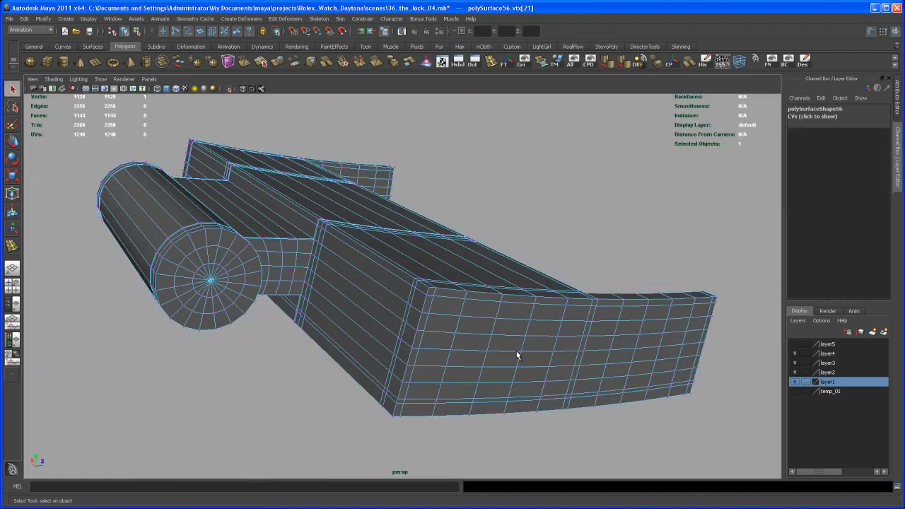
- Delete the six hidden faces on one side of the center seam inside the clasp end section's floor slab
{"action": "left_click_drag", "start_coordinate": [517, 355], "coordinate": [511, 332], "text": "alt"}
{"action": "right_click_drag", "start_coordinate": [511, 331], "coordinate": [513, 306], "text": "alt"}
{"action": "left_click_drag", "start_coordinate": [513, 307], "coordinate": [466, 361], "text": "alt"}
{"action": "middle_click_drag", "start_coordinate": [467, 362], "coordinate": [510, 343], "text": "alt"}
{"action": "right_click_drag", "start_coordinate": [511, 344], "coordinate": [338, 265], "text": "alt"}
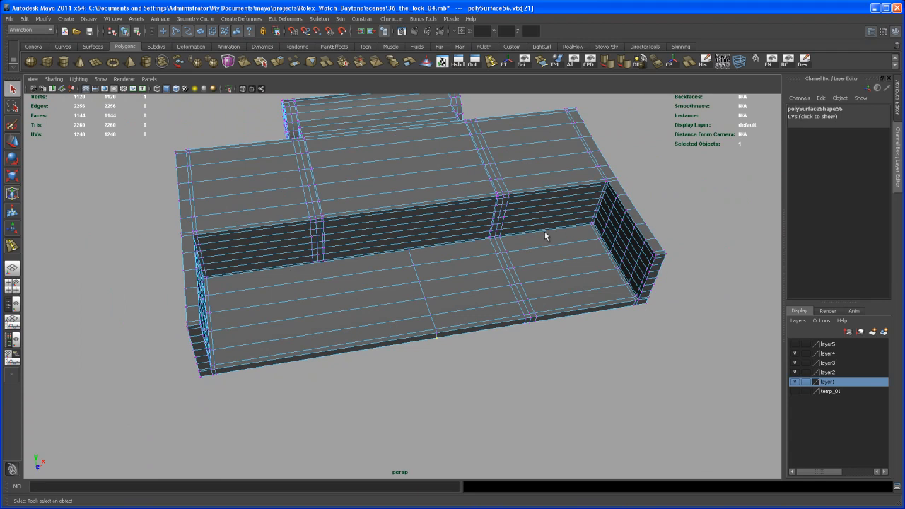
{"action": "right_click_drag", "start_coordinate": [572, 239], "coordinate": [521, 354], "text": "alt"}
{"action": "left_click_drag", "start_coordinate": [520, 353], "coordinate": [427, 348], "text": "alt"}
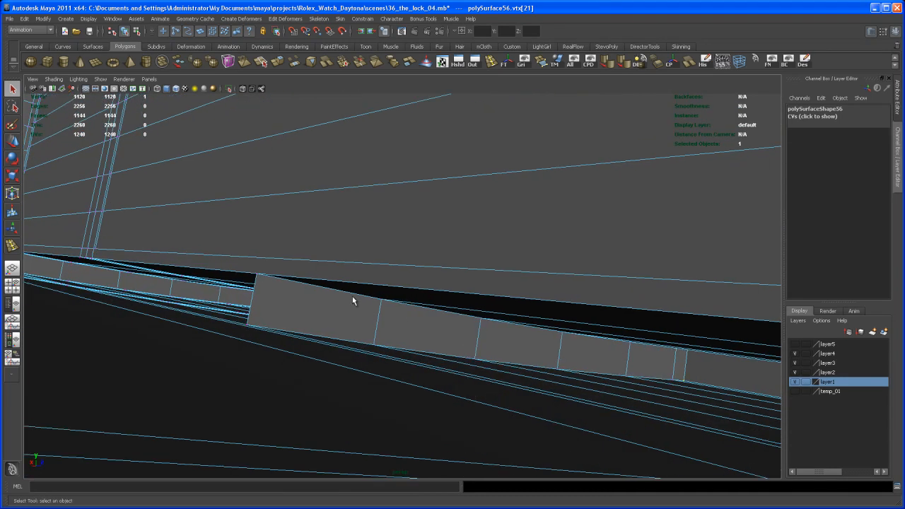
{"action": "right_click_drag", "start_coordinate": [361, 311], "coordinate": [357, 319]}
{"action": "left_click", "coordinate": [358, 311]}
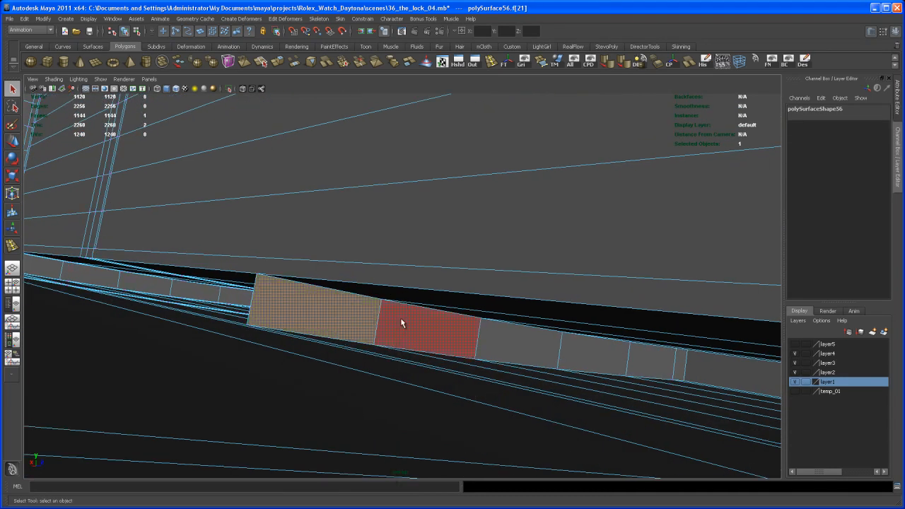
{"action": "left_click", "coordinate": [430, 330], "text": "shift"}
{"action": "left_click", "coordinate": [512, 343], "text": "shift"}
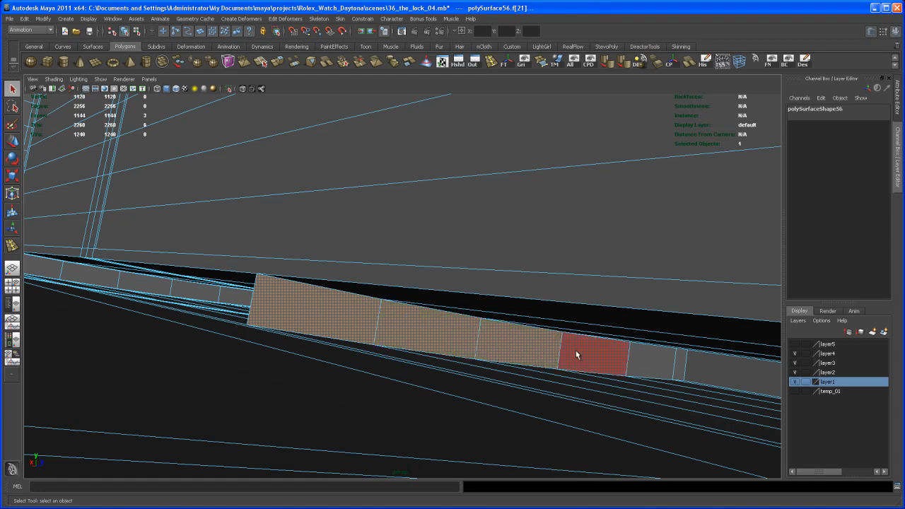
{"action": "left_click", "coordinate": [585, 353], "text": "shift"}
{"action": "left_click", "coordinate": [650, 359], "text": "shift"}
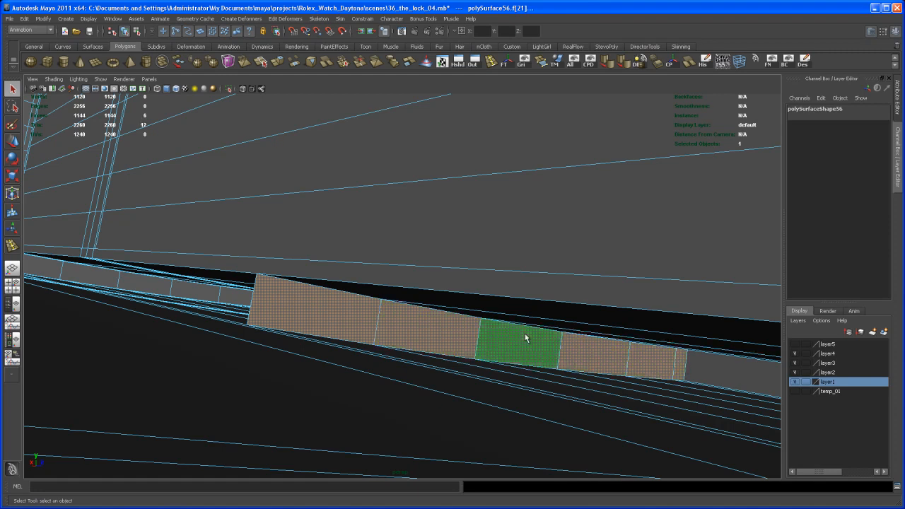
{"action": "left_click_drag", "start_coordinate": [485, 318], "coordinate": [548, 311], "text": "alt"}
{"action": "key", "text": "Delete"}
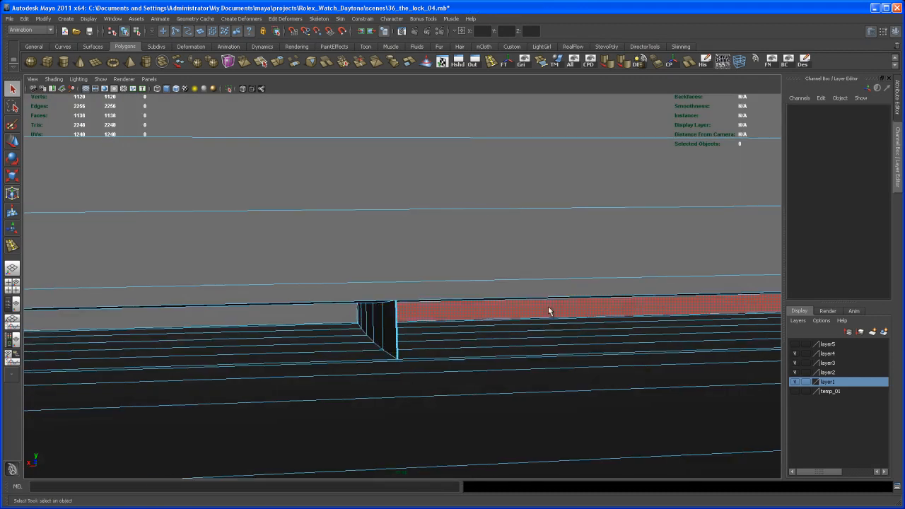
- Delete the matching row of internal faces on the other side of the floor slab's center seam
{"action": "left_click_drag", "start_coordinate": [424, 350], "coordinate": [385, 344], "text": "alt"}
{"action": "left_click", "coordinate": [356, 331]}
{"action": "left_click", "coordinate": [395, 331], "text": "shift"}
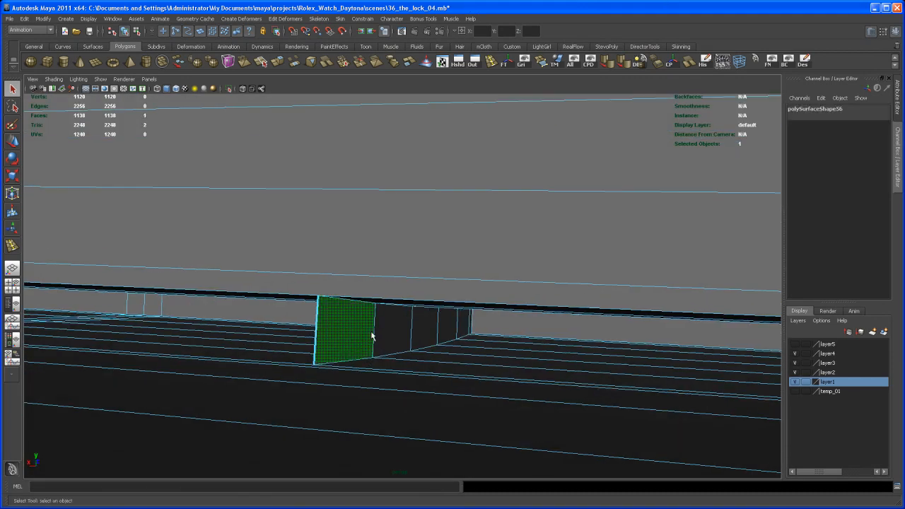
{"action": "left_click", "coordinate": [453, 327], "text": "shift"}
{"action": "left_click", "coordinate": [471, 326], "text": "shift"}
{"action": "key", "text": "Delete"}
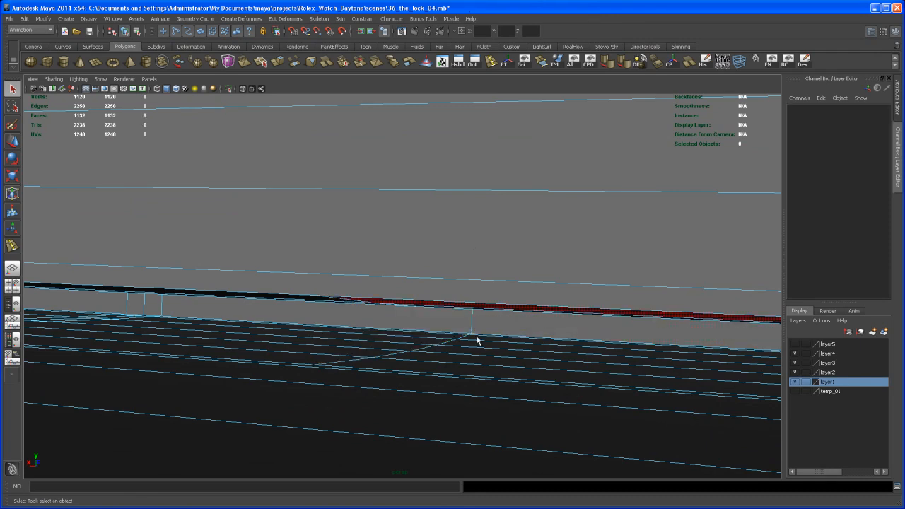
- Remove the center edge loop running around the floor slab
{"action": "right_click_drag", "start_coordinate": [511, 358], "coordinate": [478, 365], "text": "alt"}
{"action": "middle_click_drag", "start_coordinate": [478, 365], "coordinate": [398, 354], "text": "alt"}
{"action": "left_click_drag", "start_coordinate": [398, 354], "coordinate": [388, 386], "text": "alt"}
{"action": "mouse_move", "coordinate": [436, 313]}
{"action": "right_mouse_down"}
{"action": "mouse_move", "coordinate": [436, 304]}
{"action": "mouse_move", "coordinate": [445, 312]}
{"action": "right_mouse_up"}
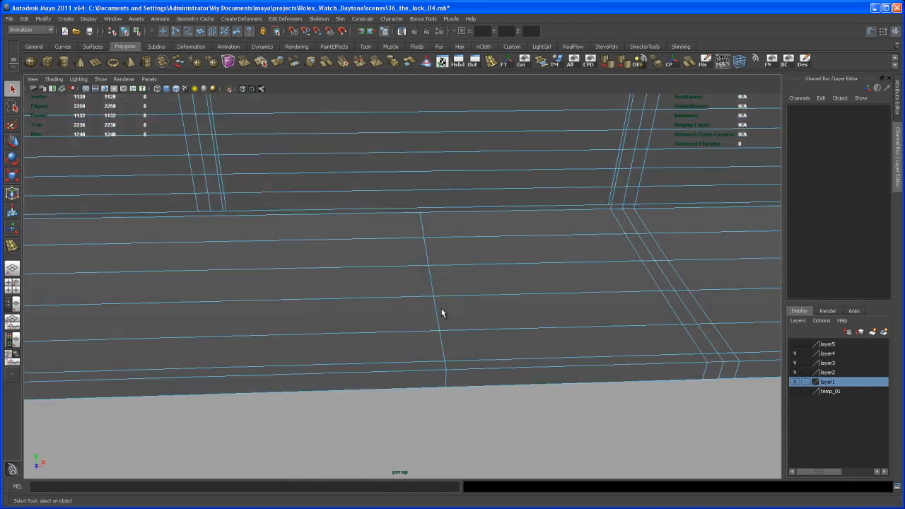
{"action": "left_click_drag", "start_coordinate": [475, 359], "coordinate": [521, 297], "text": "alt"}
{"action": "right_click_drag", "start_coordinate": [522, 297], "coordinate": [577, 84], "text": "alt"}
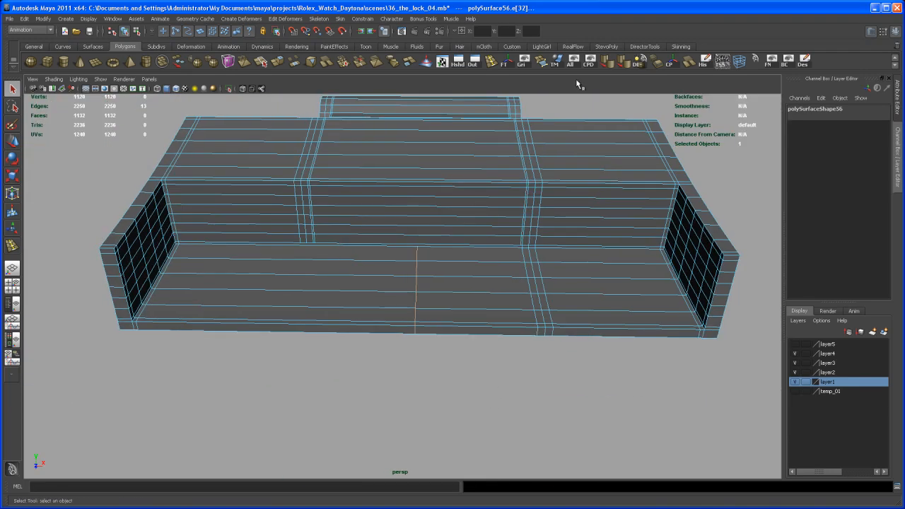
{"action": "left_click", "coordinate": [642, 62]}
- Insert an edge loop across the floor slab and snap it along X to the outermost edge of the wall's left-hand edge group
{"action": "left_click_drag", "start_coordinate": [561, 284], "coordinate": [470, 357], "text": "alt"}
{"action": "right_click_drag", "start_coordinate": [470, 357], "coordinate": [501, 400], "text": "alt"}
{"action": "left_click_drag", "start_coordinate": [501, 400], "coordinate": [418, 298], "text": "alt"}
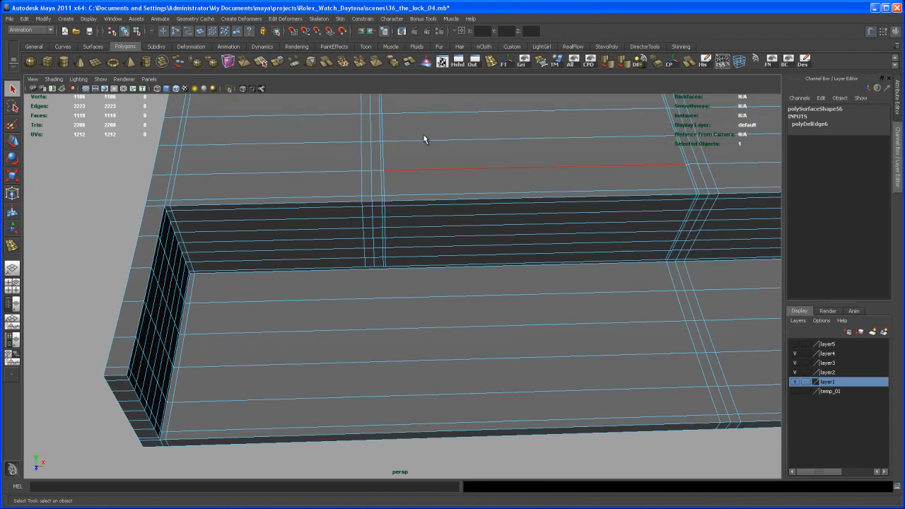
{"action": "left_click", "coordinate": [491, 61]}
{"action": "left_click_drag", "start_coordinate": [402, 224], "coordinate": [387, 273], "text": "alt"}
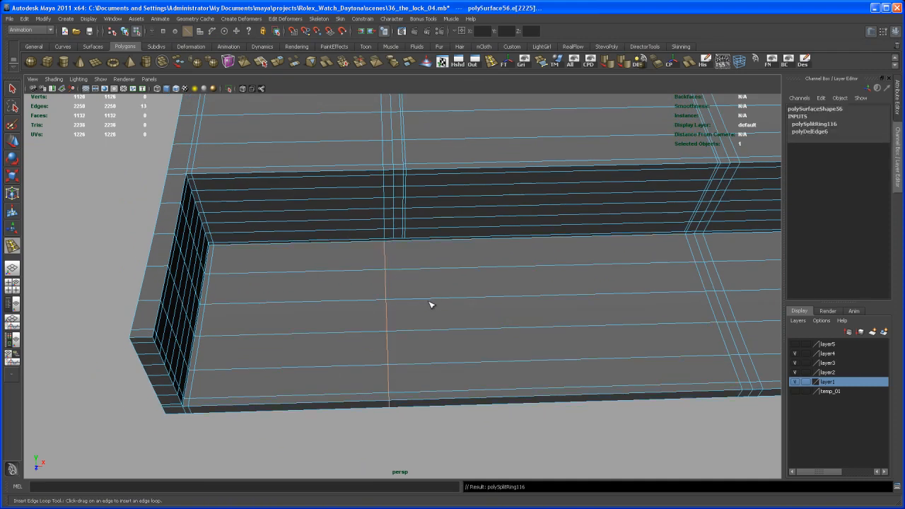
{"action": "key", "text": "w"}
{"action": "middle_click_drag", "start_coordinate": [443, 318], "coordinate": [446, 316]}
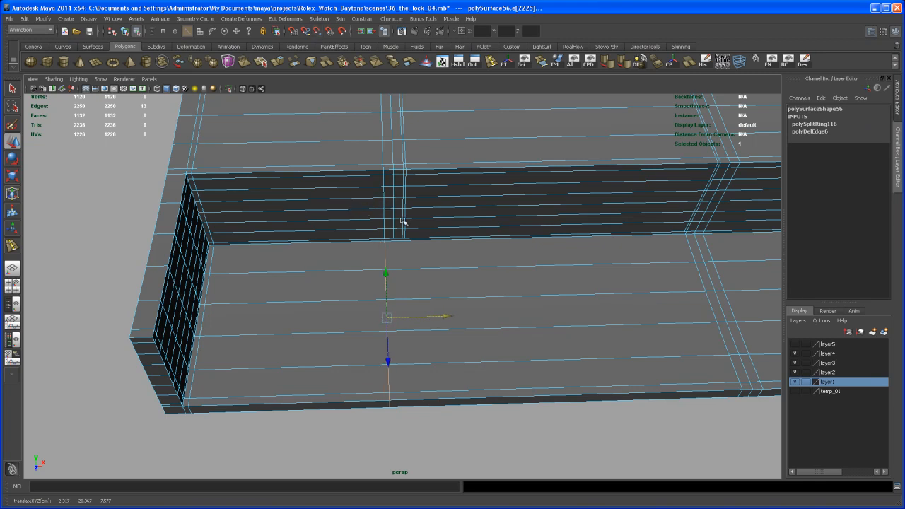
- Insert a second floor edge loop and snap it along X to the next edge inward in the wall's left-hand group
{"action": "right_click_drag", "start_coordinate": [586, 265], "coordinate": [426, 264], "text": "alt"}
{"action": "mouse_move", "coordinate": [426, 264]}
{"action": "left_mouse_down", "text": "alt"}
{"action": "mouse_move", "coordinate": [442, 294]}
{"action": "mouse_move", "coordinate": [441, 273]}
{"action": "left_mouse_up", "text": "alt"}
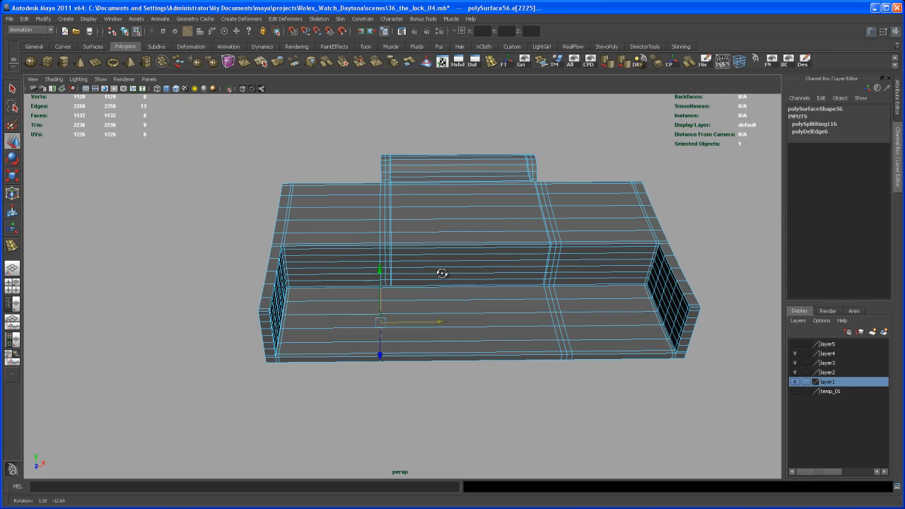
{"action": "scroll", "coordinate": [453, 295], "scroll_direction": "up", "scroll_amount": 6}
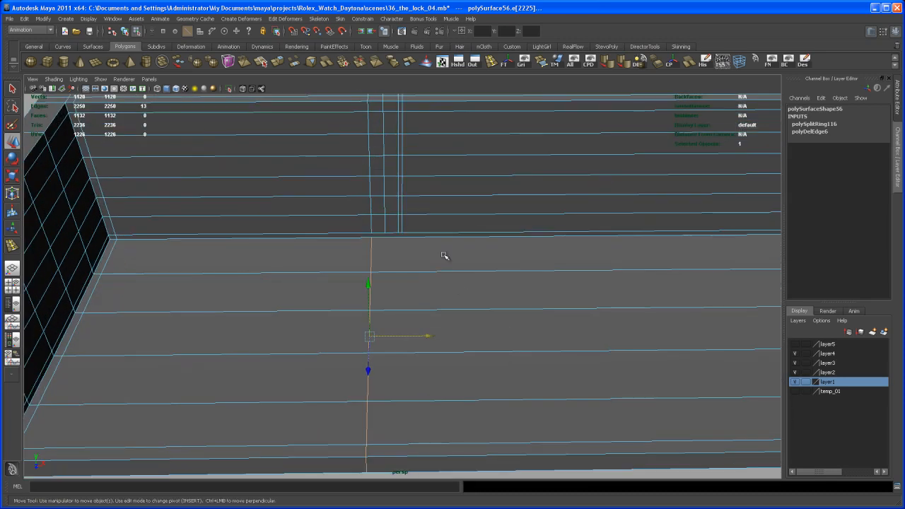
{"action": "left_click", "coordinate": [490, 64]}
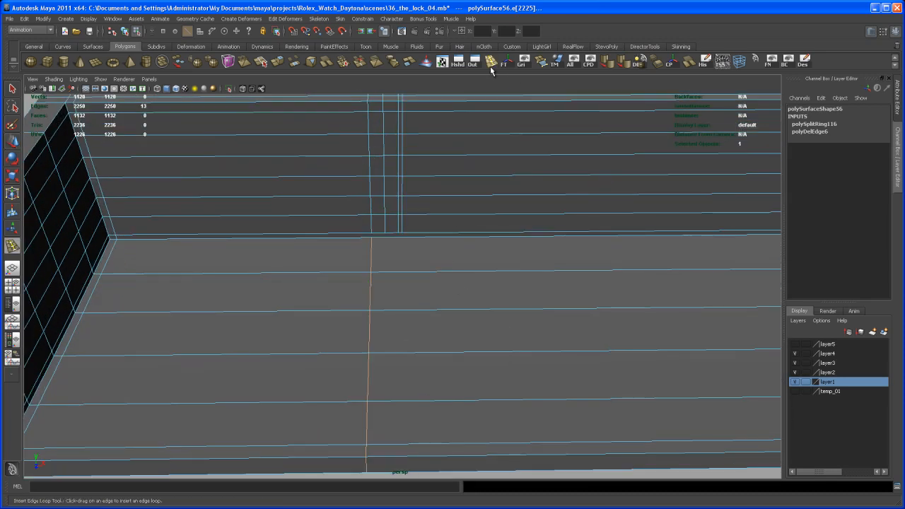
{"action": "left_click", "coordinate": [386, 311]}
{"action": "key", "text": "w"}
{"action": "middle_click_drag", "start_coordinate": [445, 337], "coordinate": [443, 336]}
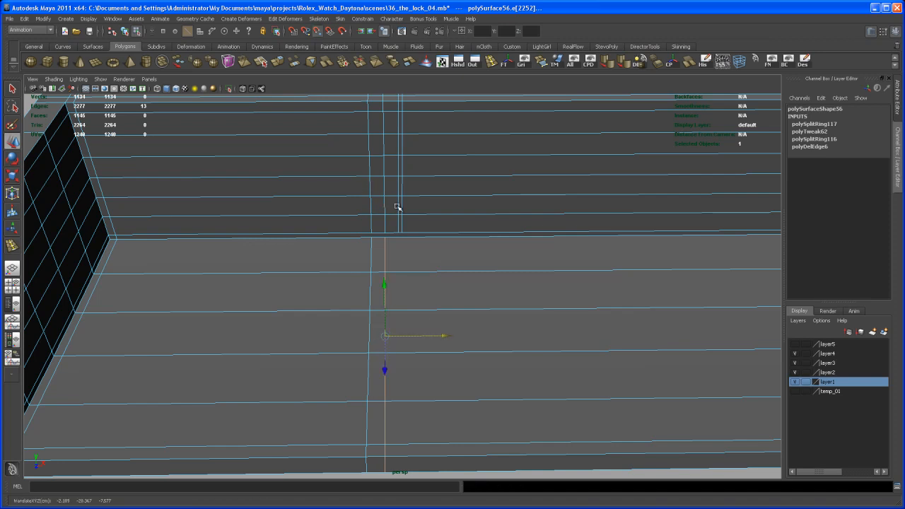
- Insert a third floor edge loop and snap it along X to the innermost edge of the wall's left-hand group
{"action": "left_click", "coordinate": [491, 62]}
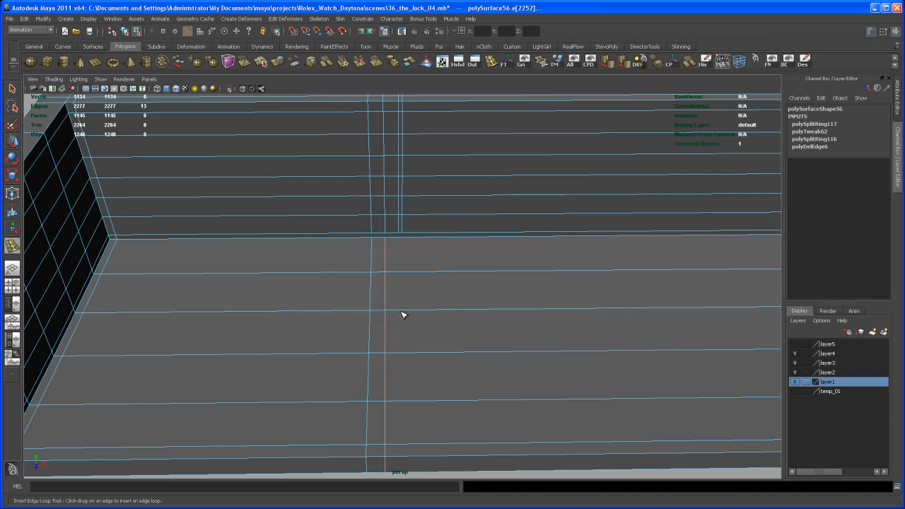
{"action": "left_click", "coordinate": [401, 314]}
{"action": "key", "text": "e"}
{"action": "key", "text": "w"}
{"action": "middle_click_drag", "start_coordinate": [460, 337], "coordinate": [460, 338]}
{"action": "middle_click_drag", "start_coordinate": [399, 215], "coordinate": [433, 258]}
- Add a fourth floor edge loop aligned with the remaining wall edge, just outside the innermost loop
{"action": "key", "text": "y"}
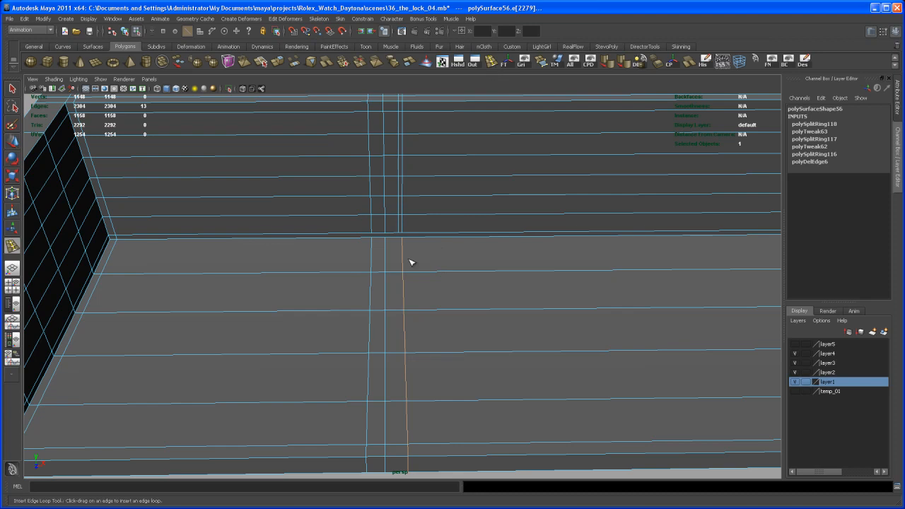
{"action": "left_click", "coordinate": [398, 271]}
{"action": "key", "text": "w"}
{"action": "left_click_drag", "start_coordinate": [455, 330], "coordinate": [457, 337]}
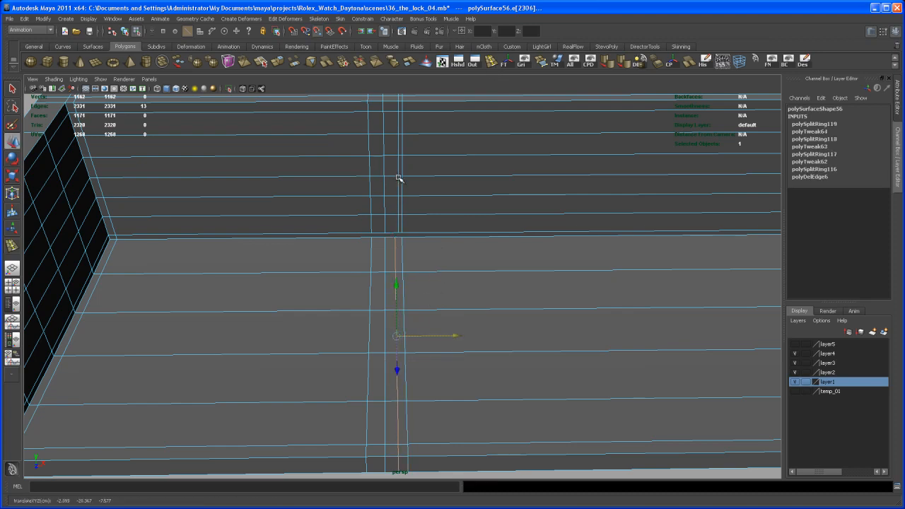
- Connect the four floor loops to the wall edges across the narrow inner corner strip with the Split Polygon tool
{"action": "left_click_drag", "start_coordinate": [452, 271], "coordinate": [427, 293], "text": "alt"}
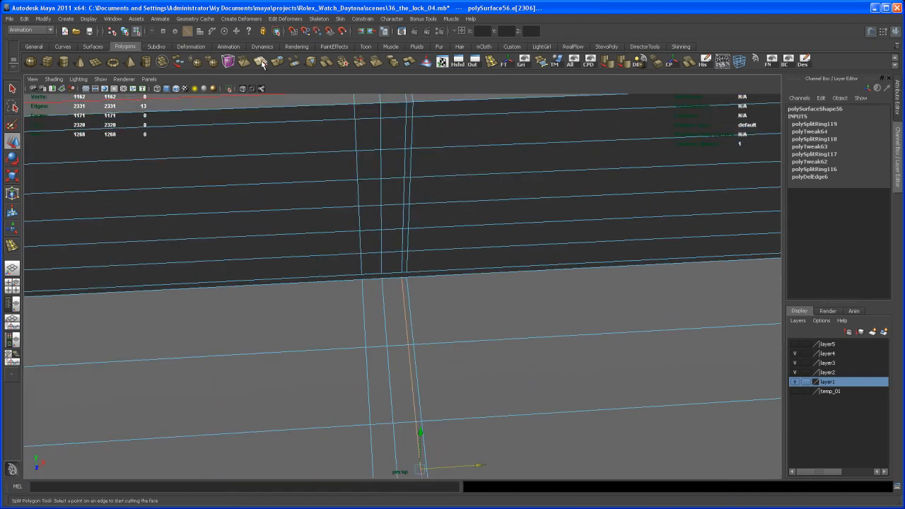
{"action": "left_click", "coordinate": [260, 62]}
{"action": "scroll", "coordinate": [429, 285], "scroll_direction": "up", "scroll_amount": 4}
{"action": "middle_click_drag", "start_coordinate": [429, 285], "coordinate": [450, 283], "text": "alt"}
{"action": "left_click", "coordinate": [353, 268]}
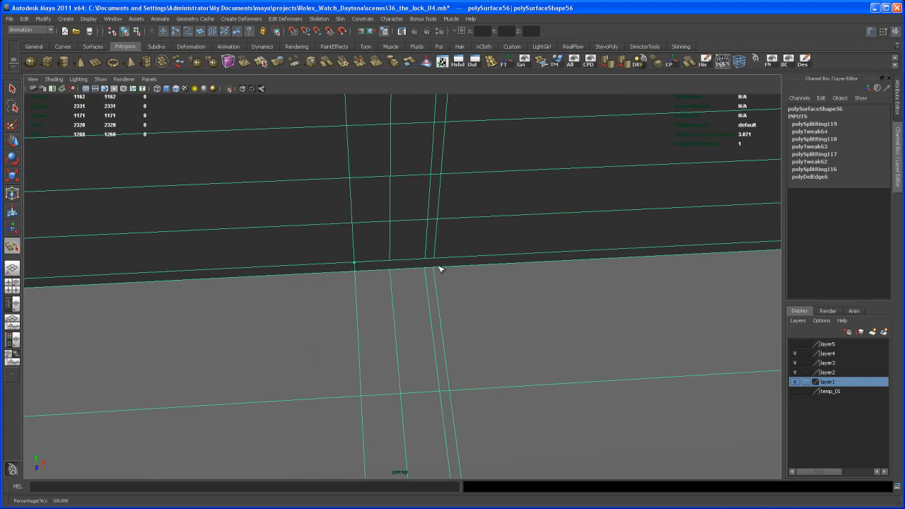
{"action": "key", "text": "Return"}
{"action": "left_click", "coordinate": [397, 263]}
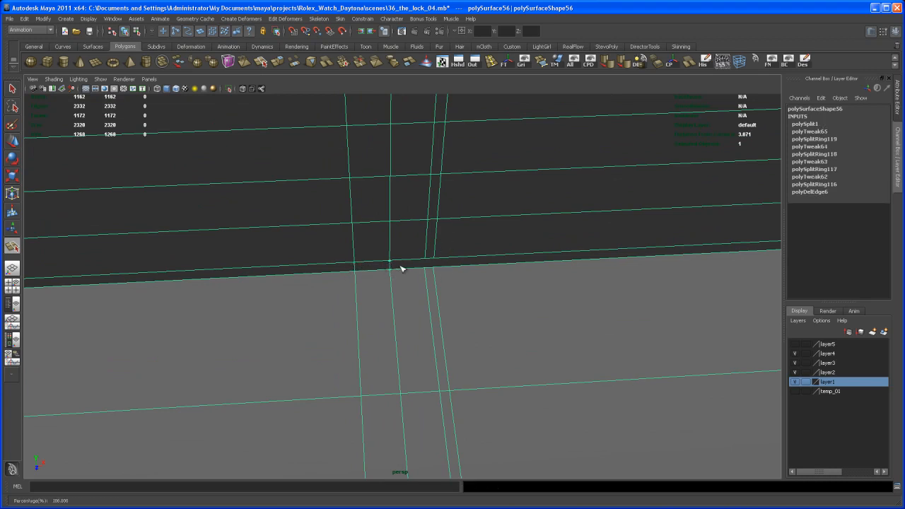
{"action": "key", "text": "Return"}
{"action": "left_click", "coordinate": [417, 265]}
{"action": "key", "text": "Return"}
{"action": "left_click", "coordinate": [427, 267]}
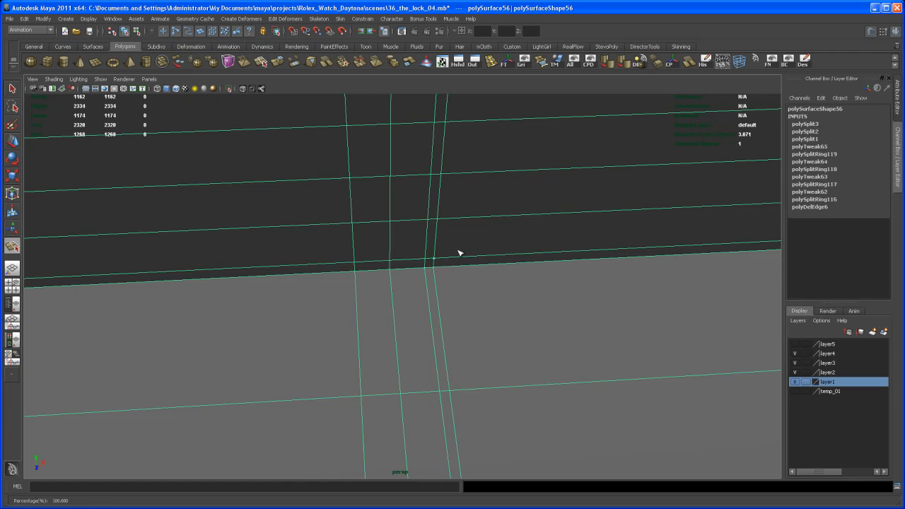
{"action": "key", "text": "Return"}
- Connect the same four edge pairs across the narrow strip on the section's underside with the Split Polygon tool
{"action": "left_click_drag", "start_coordinate": [627, 309], "coordinate": [453, 238], "text": "alt"}
{"action": "right_click_drag", "start_coordinate": [453, 238], "coordinate": [476, 346], "text": "alt"}
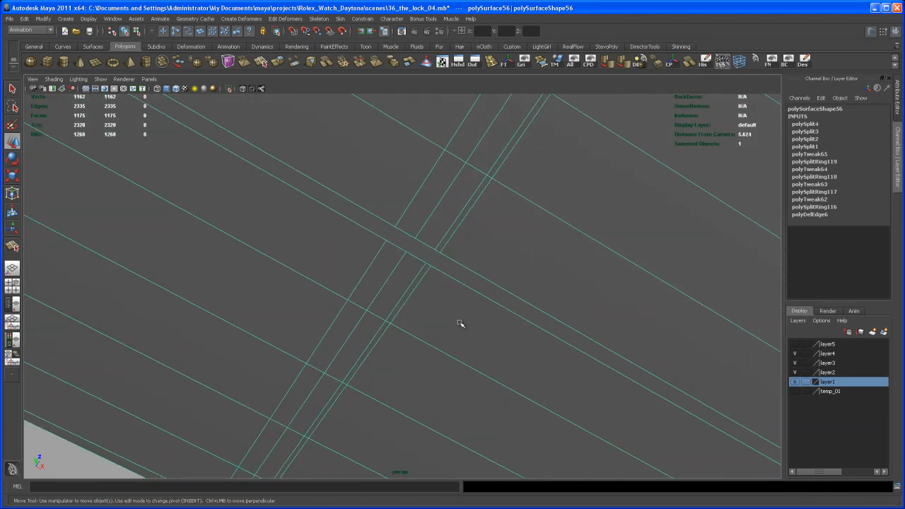
{"action": "middle_click_drag", "start_coordinate": [444, 276], "coordinate": [452, 310], "text": "alt"}
{"action": "key", "text": "y"}
{"action": "left_click", "coordinate": [400, 260]}
{"action": "key", "text": "Return"}
{"action": "left_click", "coordinate": [421, 271]}
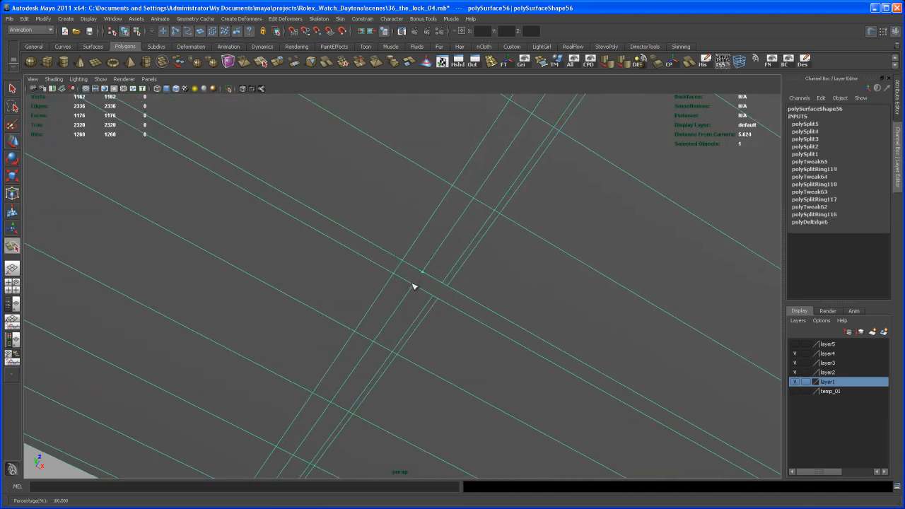
{"action": "key", "text": "Return"}
{"action": "left_click", "coordinate": [444, 283]}
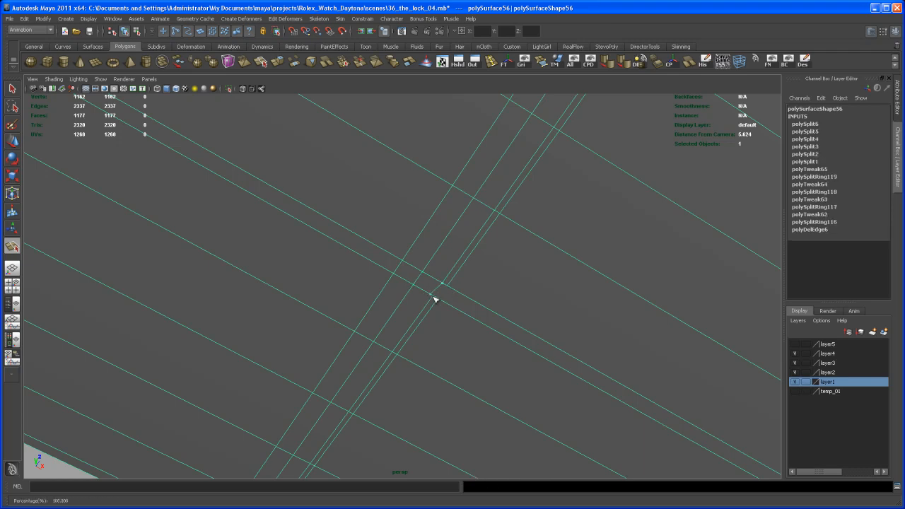
{"action": "key", "text": "Return"}
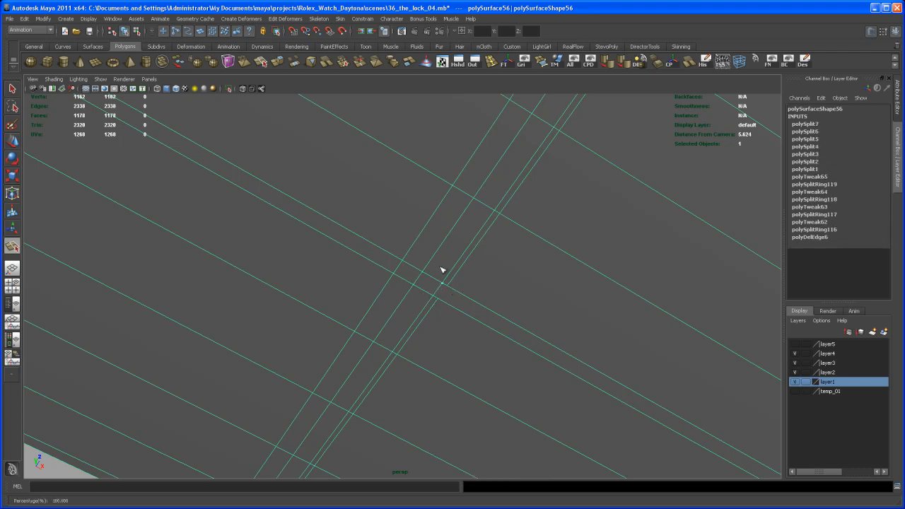
{"action": "key", "text": "w"}
{"action": "key", "text": "ctrl+z"}
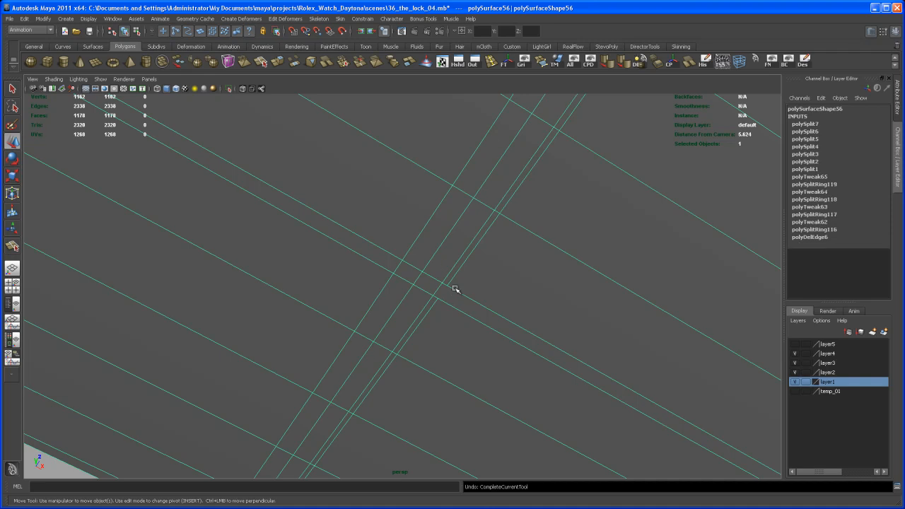
{"action": "key", "text": "y"}
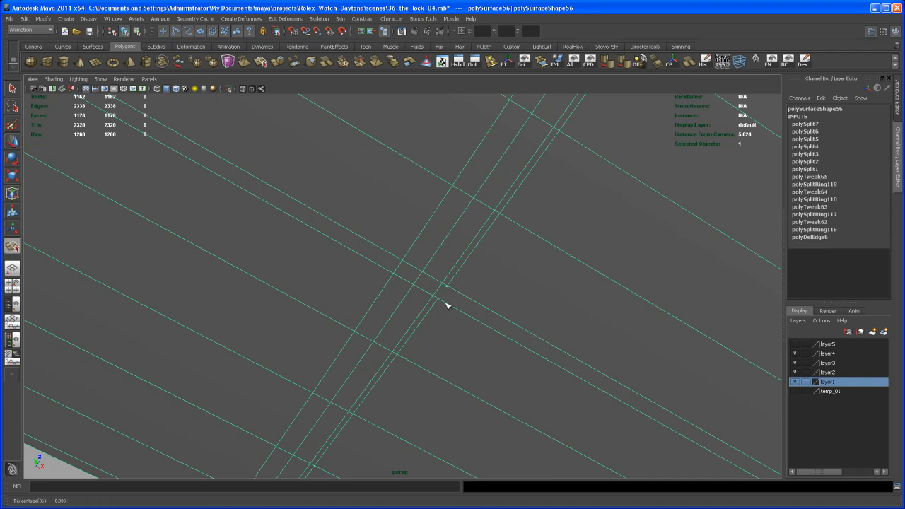
{"action": "key", "text": "w"}
- Try to split the edge ring through the middle of the section's wall, and undo the split
{"action": "right_click_drag", "start_coordinate": [614, 263], "coordinate": [420, 135], "text": "alt"}
{"action": "left_click_drag", "start_coordinate": [504, 276], "coordinate": [610, 420], "text": "alt"}
{"action": "middle_click_drag", "start_coordinate": [610, 420], "coordinate": [548, 361], "text": "alt"}
{"action": "left_click_drag", "start_coordinate": [547, 361], "coordinate": [463, 335], "text": "alt"}
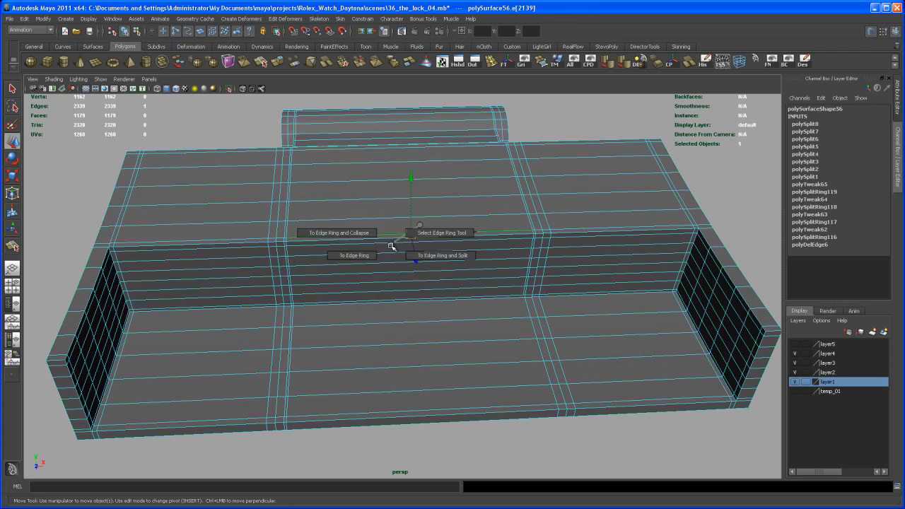
{"action": "right_click_drag", "start_coordinate": [437, 256], "coordinate": [436, 255], "text": "shift"}
{"action": "mouse_move", "coordinate": [492, 285]}
{"action": "left_mouse_down", "text": "alt"}
{"action": "mouse_move", "coordinate": [483, 290]}
{"action": "mouse_move", "coordinate": [471, 277]}
{"action": "mouse_move", "coordinate": [476, 220]}
{"action": "mouse_move", "coordinate": [478, 290]}
{"action": "left_mouse_up", "text": "alt"}
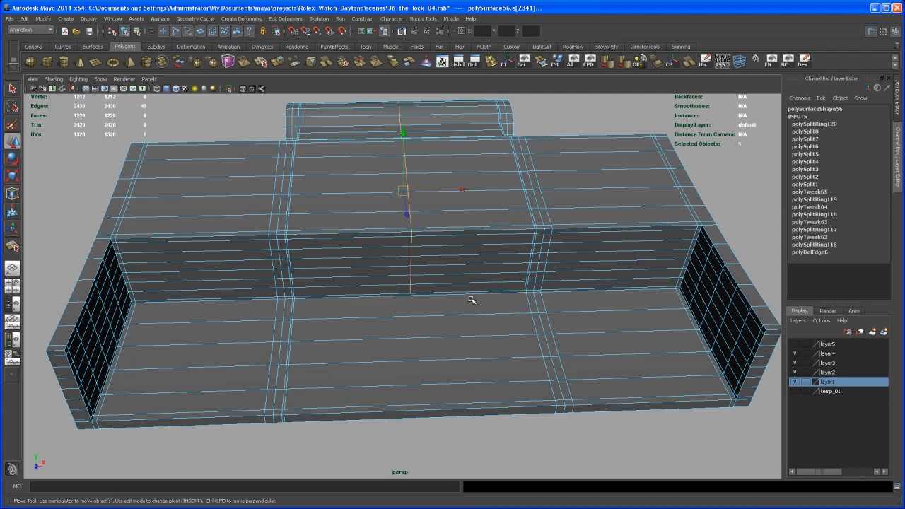
{"action": "key", "text": "ctrl+z"}
- Insert a floor edge loop beside the right-hand edge group and snap it along X to the wall's innermost edge there
{"action": "mouse_move", "coordinate": [473, 309]}
{"action": "left_mouse_down", "text": "alt"}
{"action": "mouse_move", "coordinate": [483, 297]}
{"action": "mouse_move", "coordinate": [483, 325]}
{"action": "mouse_move", "coordinate": [481, 309]}
{"action": "left_mouse_up", "text": "alt"}
{"action": "right_click_drag", "start_coordinate": [481, 309], "coordinate": [457, 228], "text": "alt"}
{"action": "left_click_drag", "start_coordinate": [457, 228], "coordinate": [466, 246], "text": "alt"}
{"action": "left_click", "coordinate": [494, 61]}
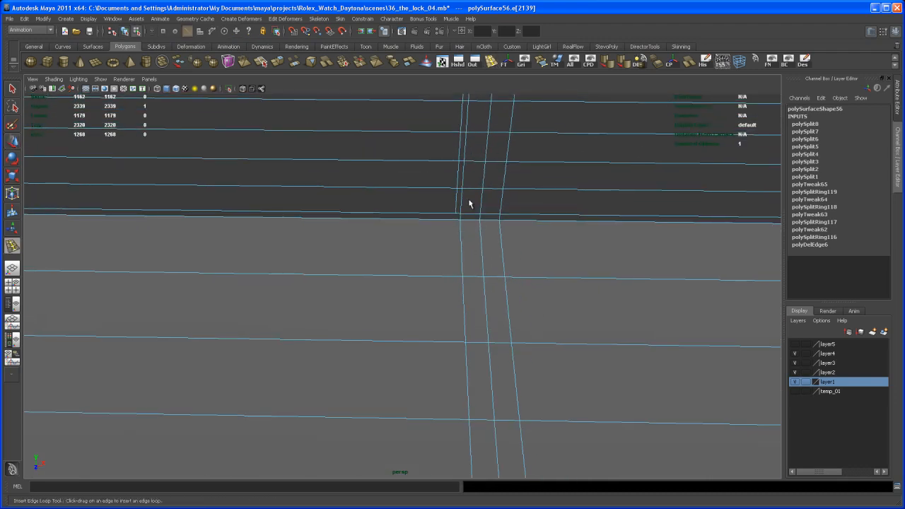
{"action": "left_click", "coordinate": [460, 281]}
{"action": "key", "text": "q"}
{"action": "left_click_drag", "start_coordinate": [502, 332], "coordinate": [463, 295], "text": "alt"}
{"action": "key", "text": "w"}
{"action": "middle_click_drag", "start_coordinate": [496, 343], "coordinate": [485, 323], "text": "alt"}
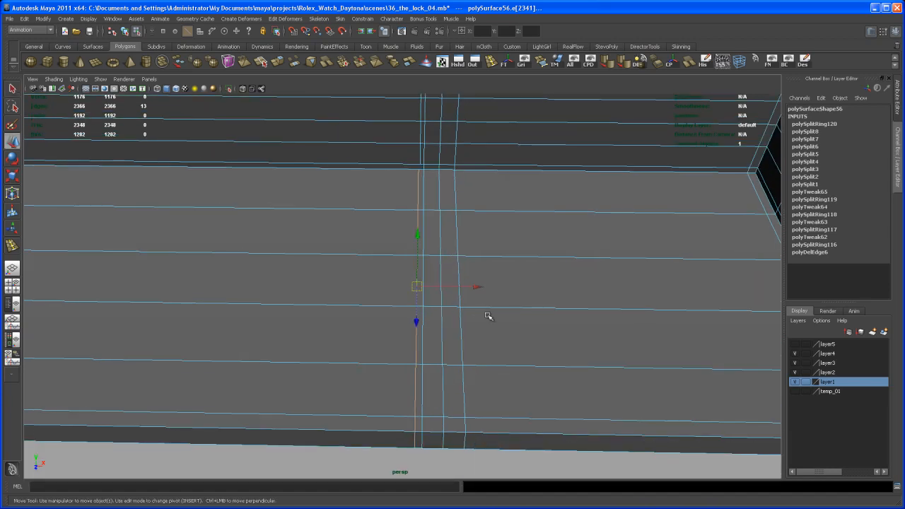
{"action": "left_click_drag", "start_coordinate": [478, 288], "coordinate": [471, 285]}
{"action": "middle_click_drag", "start_coordinate": [421, 144], "coordinate": [420, 143]}
- Connect the new floor loop to the wall's innermost edge across the narrow inner corner strip with the Split Polygon tool
{"action": "middle_click_drag", "start_coordinate": [436, 185], "coordinate": [445, 290], "text": "alt"}
{"action": "left_click", "coordinate": [261, 62]}
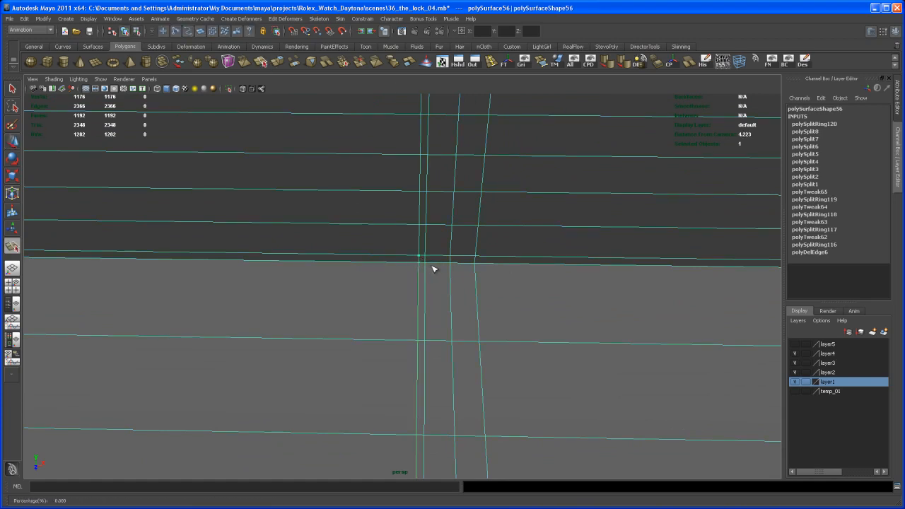
{"action": "key", "text": "w"}
- Split the matching strip on the section's underside so the new edge loop runs through continuously there too
{"action": "left_click_drag", "start_coordinate": [429, 287], "coordinate": [456, 238], "text": "alt"}
{"action": "middle_click_drag", "start_coordinate": [456, 238], "coordinate": [443, 297], "text": "alt"}
{"action": "right_click_drag", "start_coordinate": [442, 297], "coordinate": [466, 382], "text": "alt"}
{"action": "middle_click_drag", "start_coordinate": [420, 318], "coordinate": [420, 344], "text": "alt"}
{"action": "key", "text": "g"}
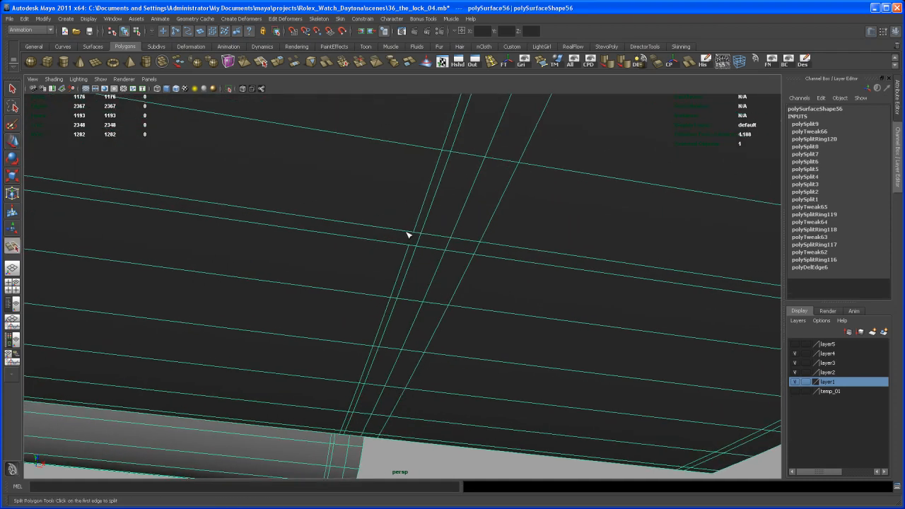
{"action": "key", "text": "w"}
- Return to object selection on the clasp end section and unhide all the other watch parts
{"action": "left_click_drag", "start_coordinate": [417, 185], "coordinate": [426, 327], "text": "alt"}
{"action": "right_click_drag", "start_coordinate": [426, 327], "coordinate": [329, 253], "text": "alt"}
{"action": "middle_click_drag", "start_coordinate": [329, 253], "coordinate": [434, 250], "text": "alt"}
{"action": "right_click_drag", "start_coordinate": [434, 251], "coordinate": [398, 299], "text": "alt"}
{"action": "left_click_drag", "start_coordinate": [398, 299], "coordinate": [409, 218], "text": "alt"}
{"action": "left_click_drag", "start_coordinate": [410, 254], "coordinate": [424, 332], "text": "alt"}
{"action": "left_click", "coordinate": [448, 400]}
{"action": "left_click", "coordinate": [443, 325]}
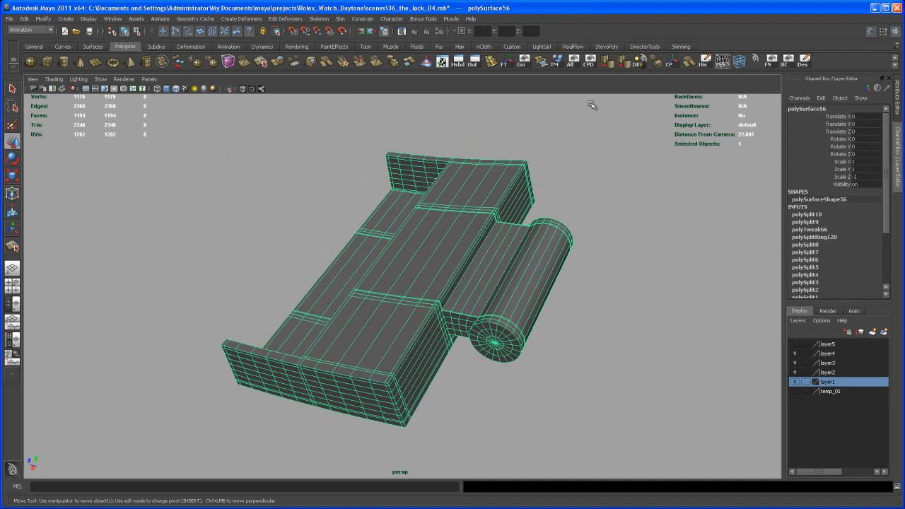
{"action": "left_click", "coordinate": [571, 62]}
- Freeze the transformations of the clasp end section in the full watch assembly
{"action": "right_click_drag", "start_coordinate": [563, 260], "coordinate": [469, 278], "text": "alt"}
{"action": "middle_click_drag", "start_coordinate": [297, 255], "coordinate": [396, 266], "text": "alt"}
{"action": "left_click_drag", "start_coordinate": [396, 266], "coordinate": [338, 259], "text": "alt"}
{"action": "left_click_drag", "start_coordinate": [233, 262], "coordinate": [507, 268], "text": "alt"}
{"action": "right_click_drag", "start_coordinate": [508, 268], "coordinate": [433, 212], "text": "alt"}
{"action": "middle_click_drag", "start_coordinate": [432, 212], "coordinate": [426, 266], "text": "alt"}
{"action": "right_click_drag", "start_coordinate": [426, 267], "coordinate": [367, 275], "text": "alt"}
{"action": "left_click_drag", "start_coordinate": [396, 279], "coordinate": [437, 288], "text": "alt"}
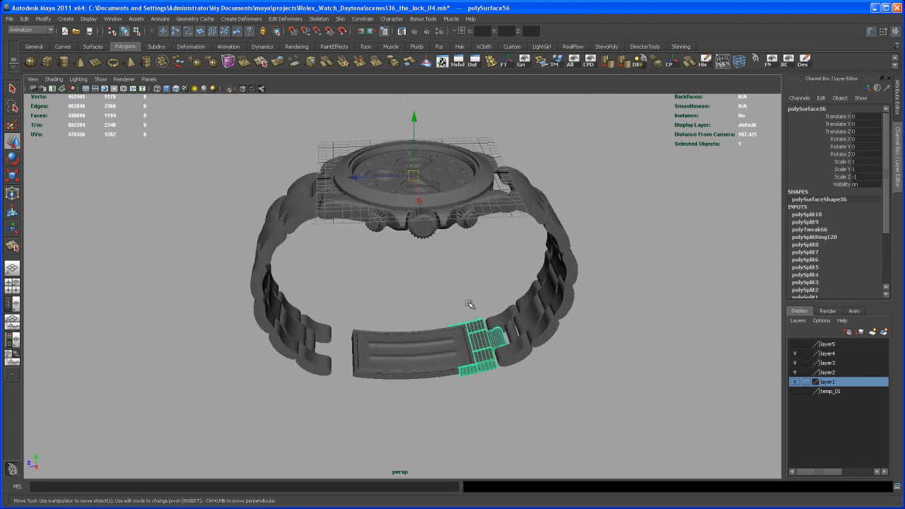
{"action": "left_click", "coordinate": [504, 62]}
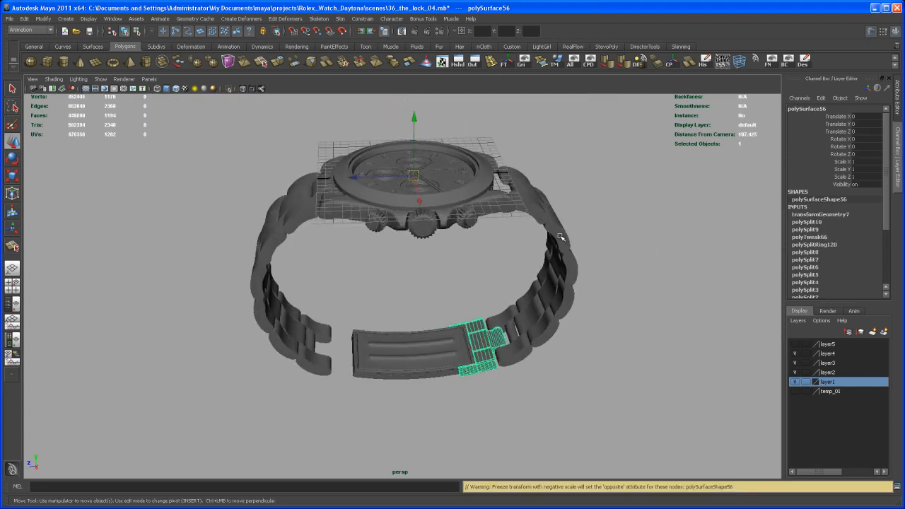
- Duplicate the clasp end section and mirror the copy along Z with a negative scale onto the clasp's opposite end
{"action": "key", "text": "ctrl+d"}
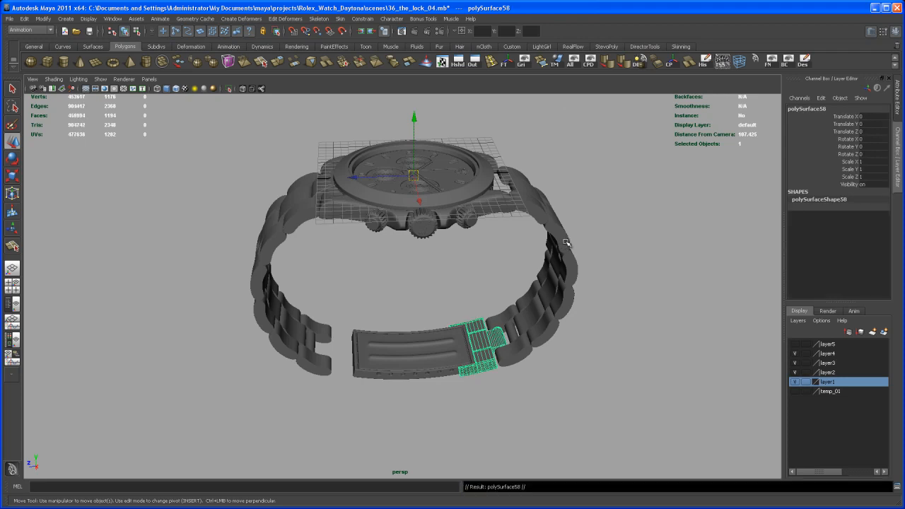
{"action": "key", "text": "r"}
{"action": "left_click_drag", "start_coordinate": [330, 175], "coordinate": [560, 177]}
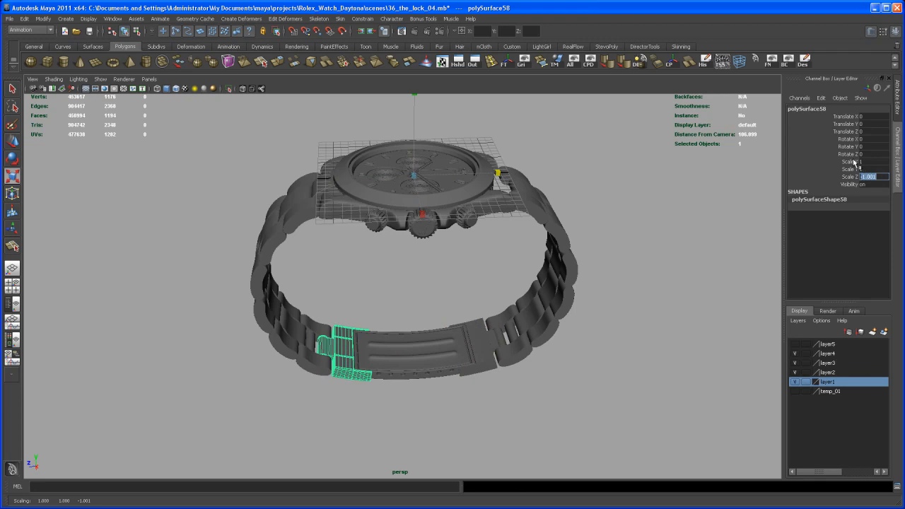
{"action": "left_click", "coordinate": [464, 394]}
{"action": "left_click_drag", "start_coordinate": [464, 393], "coordinate": [447, 359], "text": "alt"}
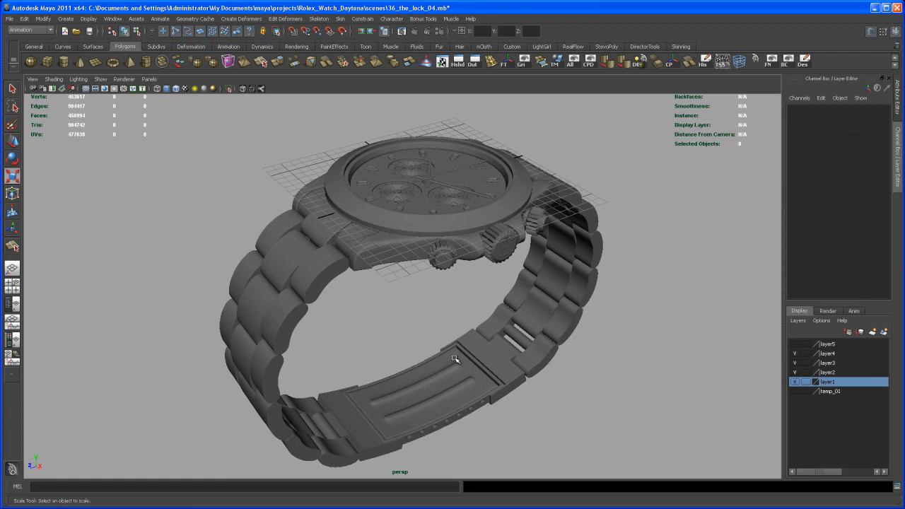